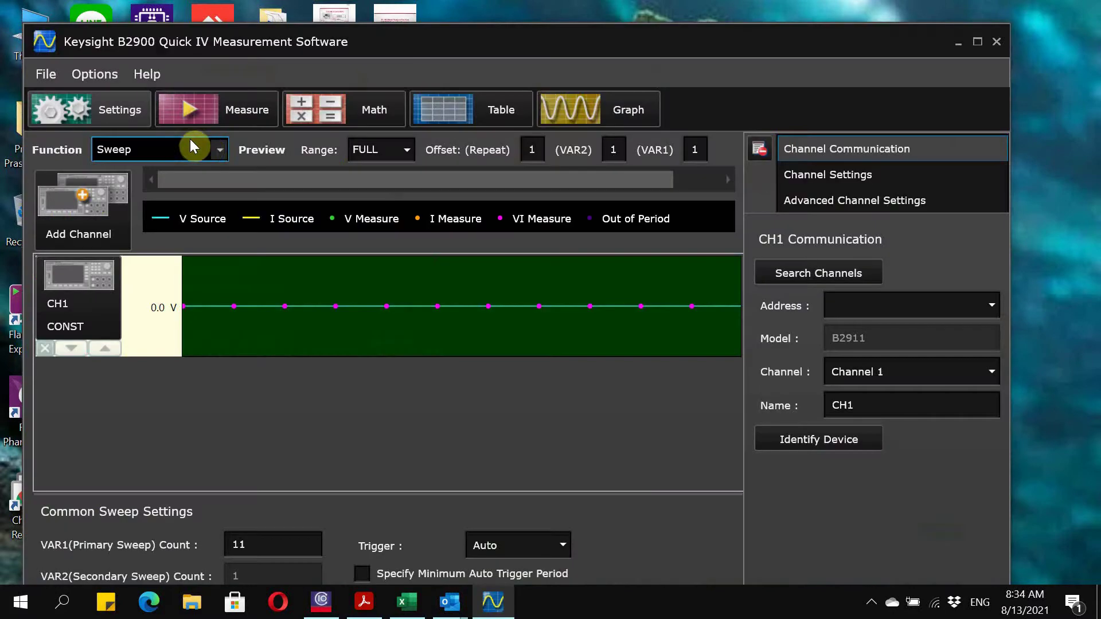
# Step: Maximize the measurement window, switch to Excel and examine the list values in column A down to row 203
pyautogui.click(975, 43)
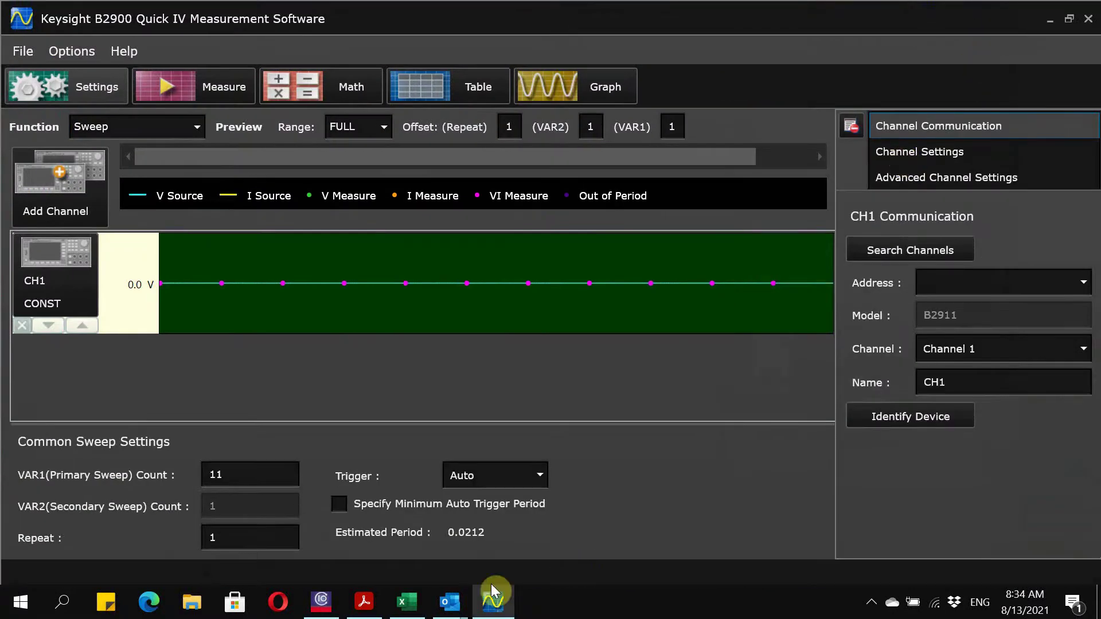
pyautogui.click(407, 602)
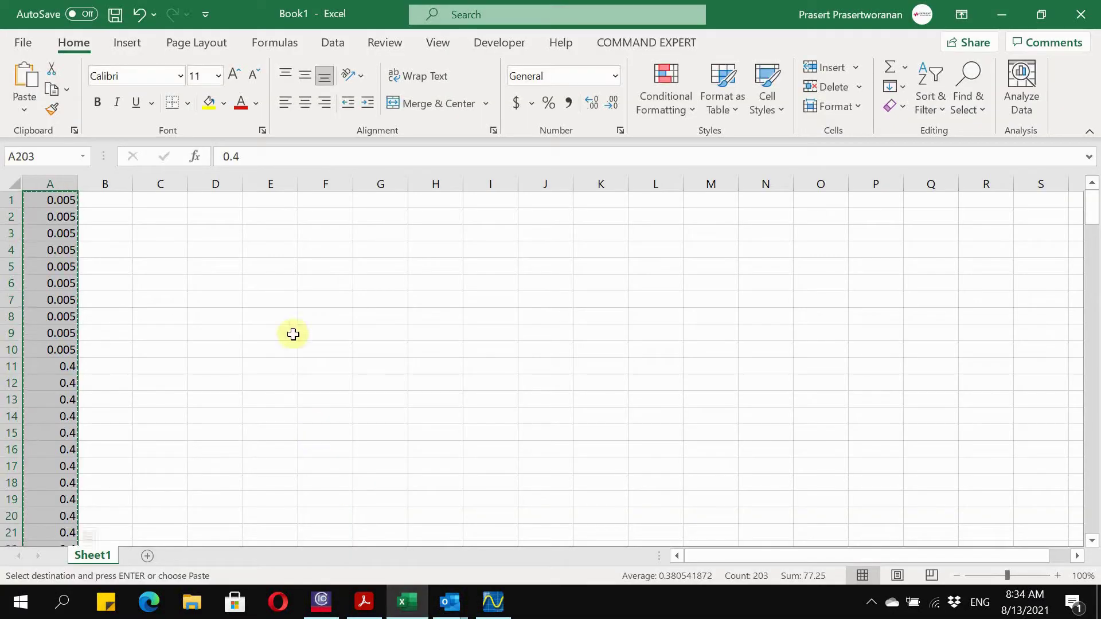
pyautogui.click(210, 273)
pyautogui.click(50, 200)
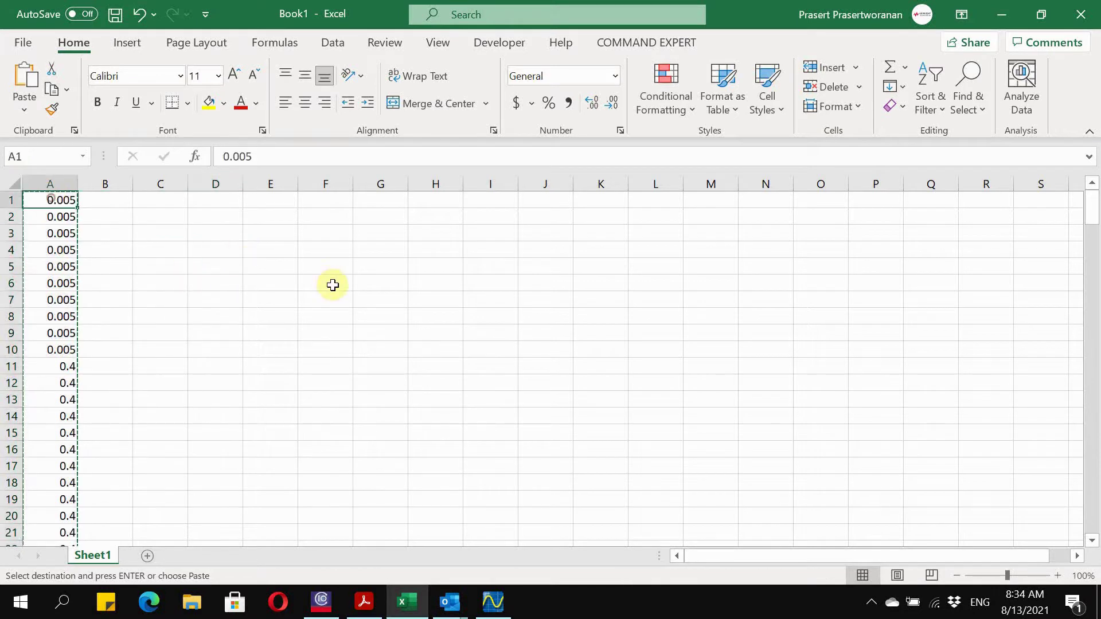
pyautogui.scroll(-9, 461, 333)
pyautogui.scroll(-20, 461, 333)
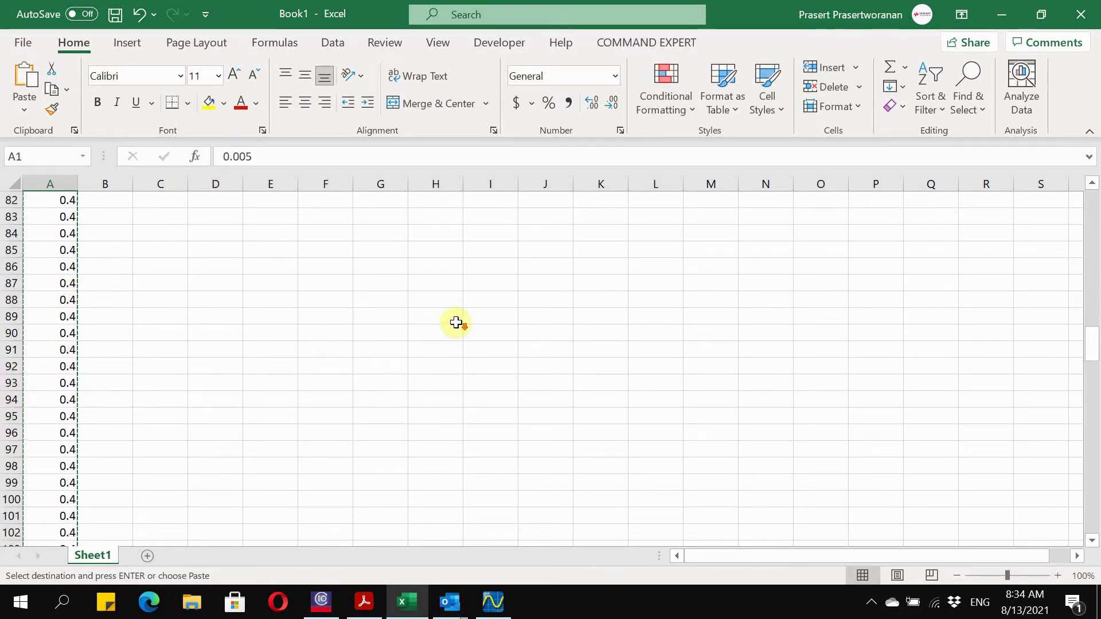
pyautogui.scroll(-15, 449, 313)
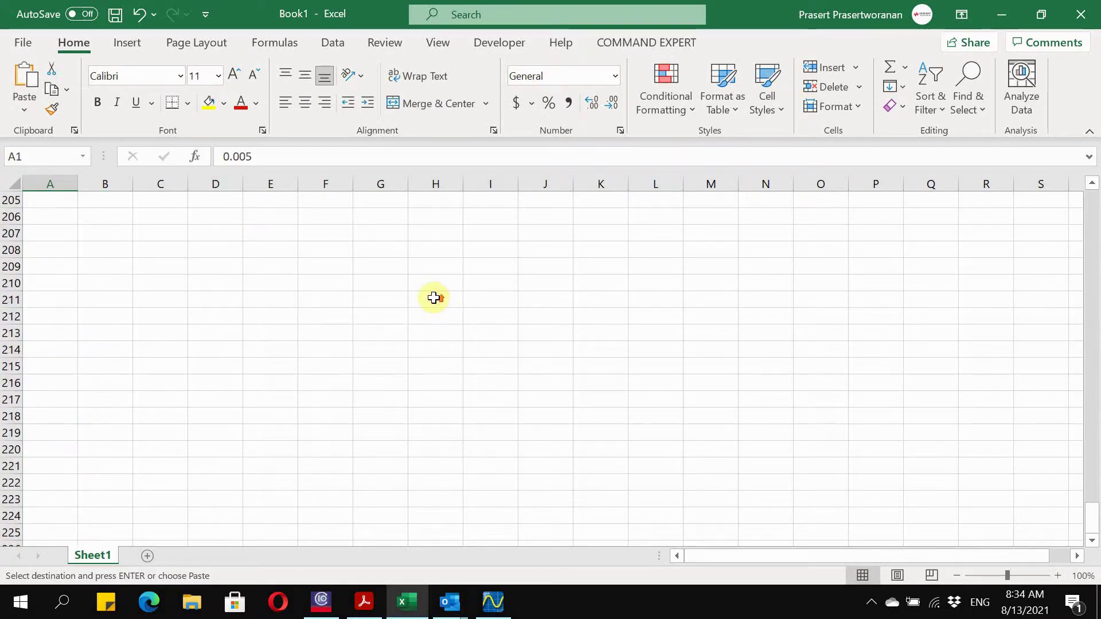
pyautogui.scroll(5, 430, 293)
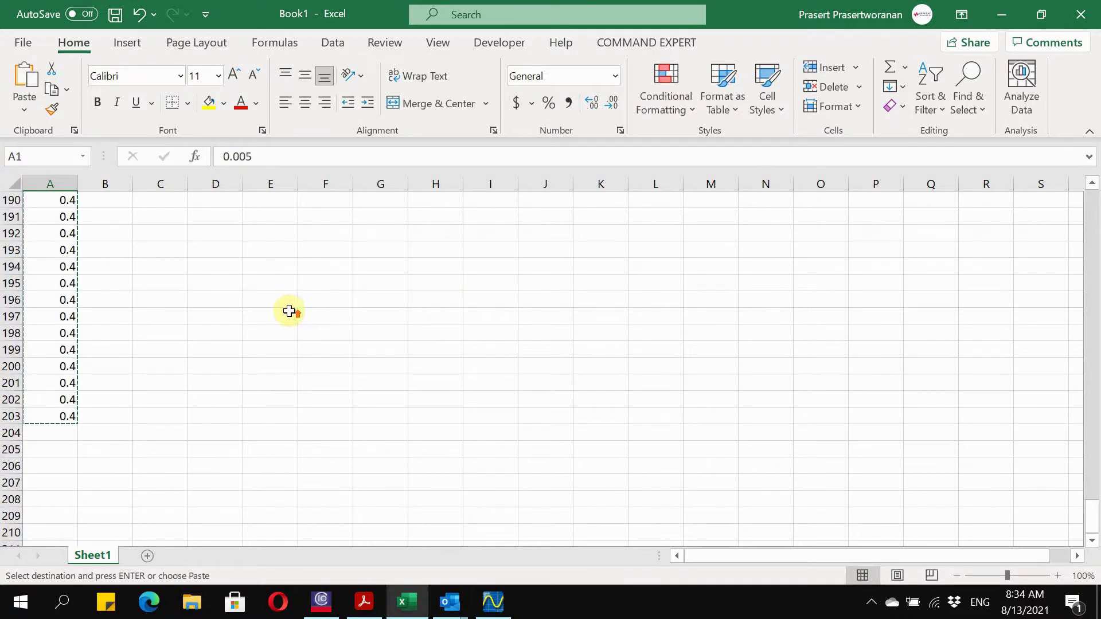
pyautogui.scroll(20, 286, 309)
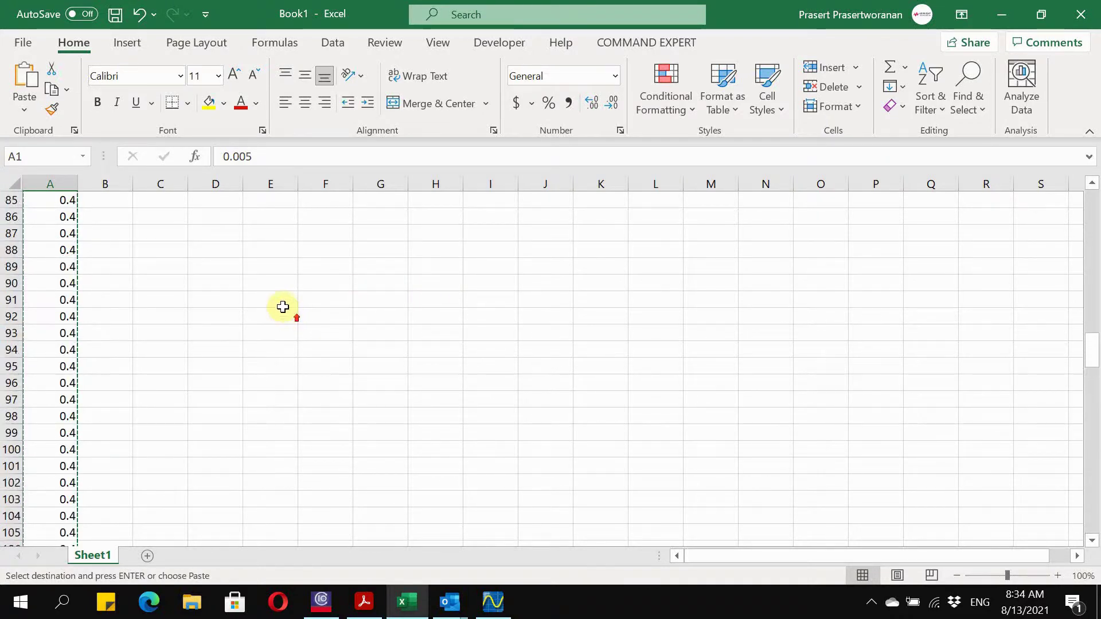
pyautogui.scroll(20, 283, 307)
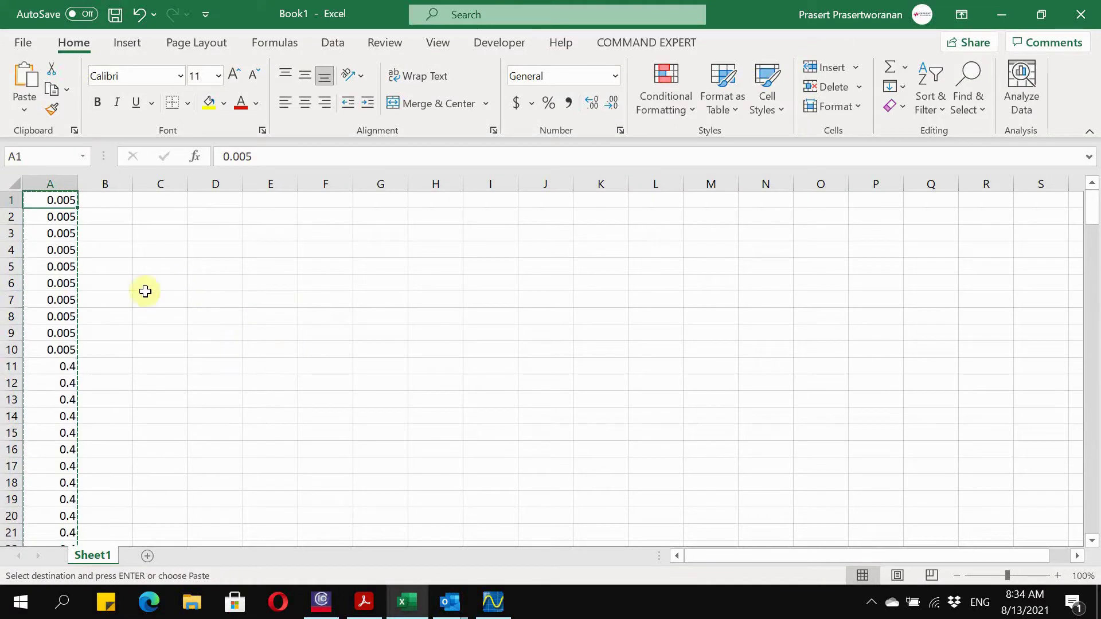
# Step: Select cells A1 to A10 and review the remaining list values through the end of column A
pyautogui.moveTo(67, 347); pyautogui.dragTo(57, 201)
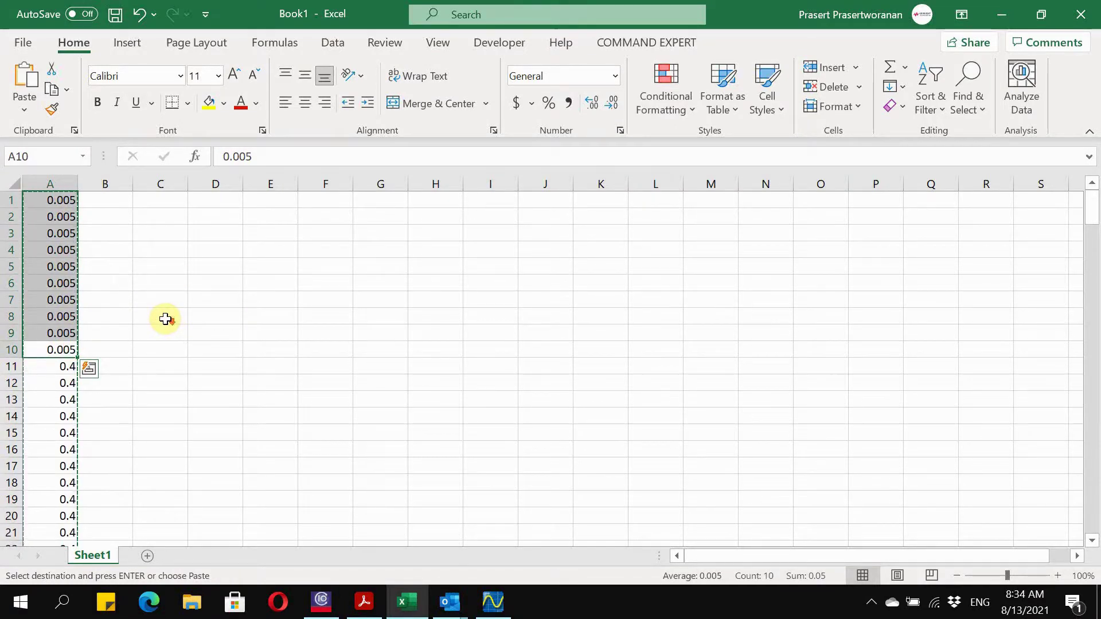
pyautogui.scroll(-20, 132, 349)
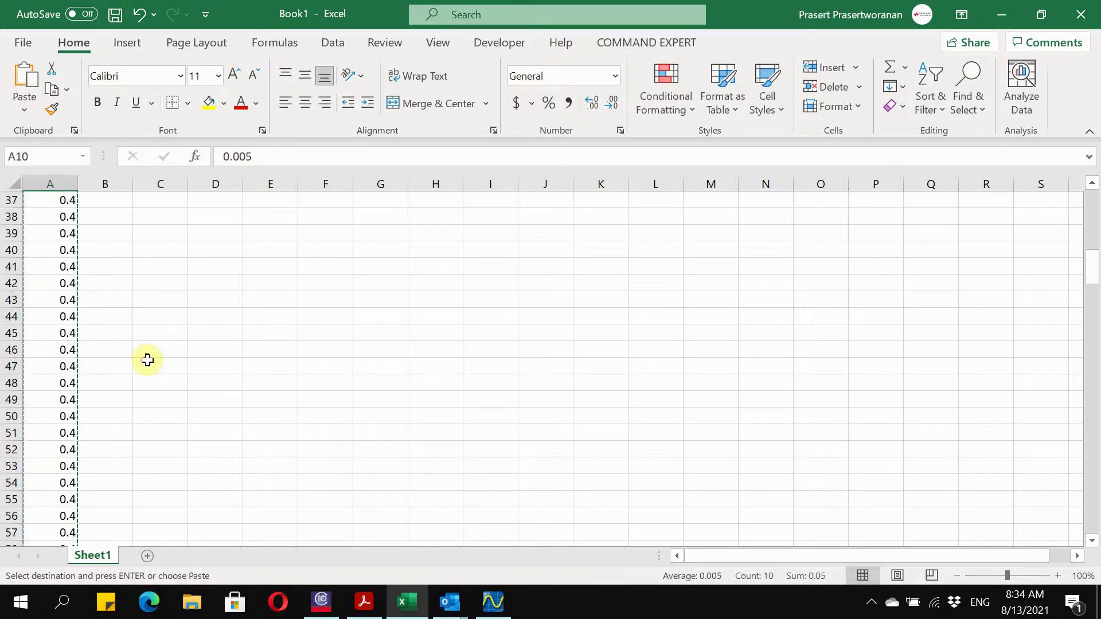
pyautogui.scroll(-20, 136, 362)
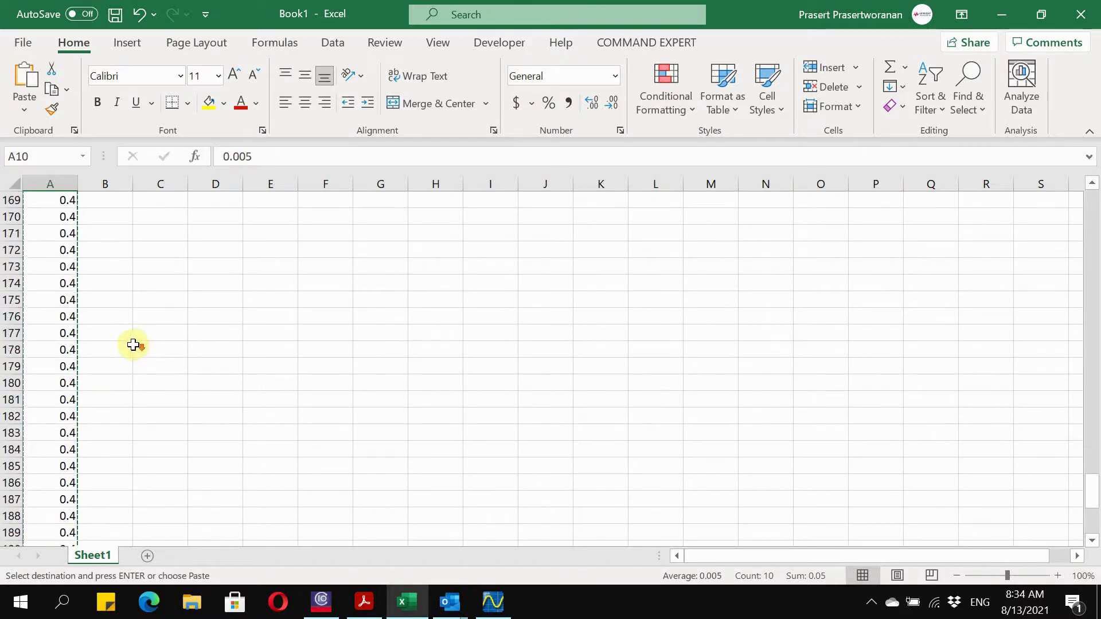
pyautogui.scroll(3, 131, 344)
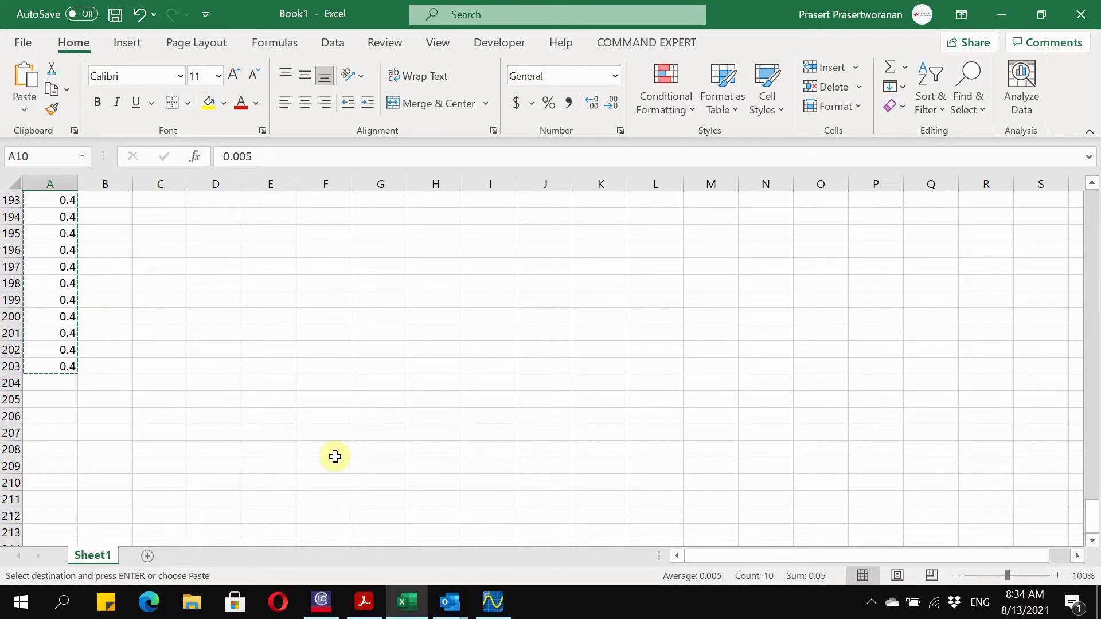
# Step: Switch to the Quick IV Measurement Software and search for channels over the USB interface
pyautogui.click(505, 615)
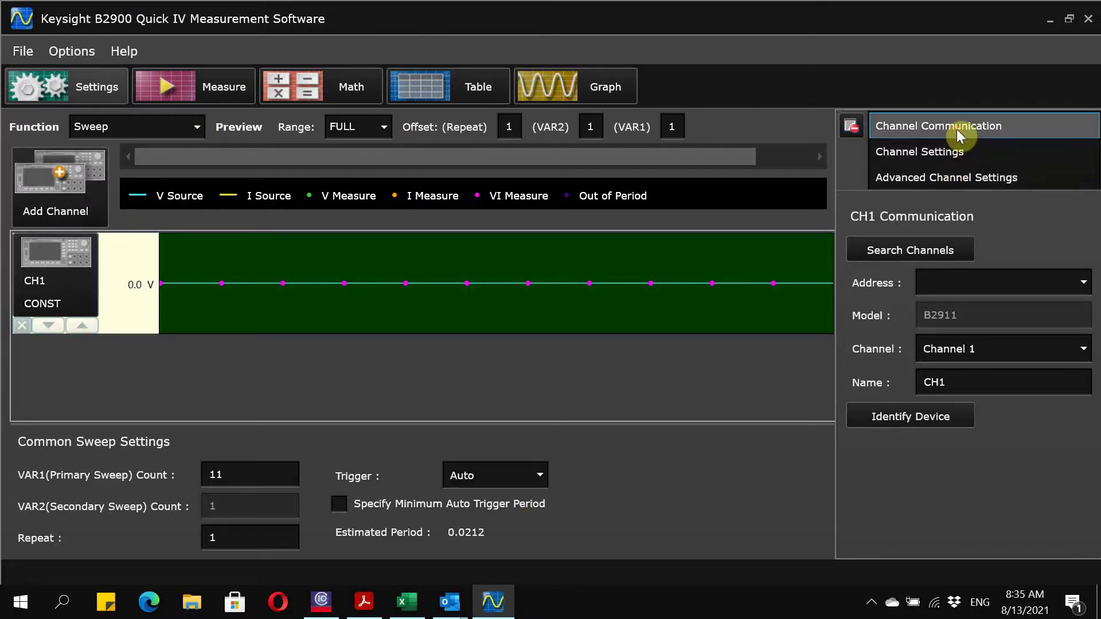
pyautogui.click(914, 245)
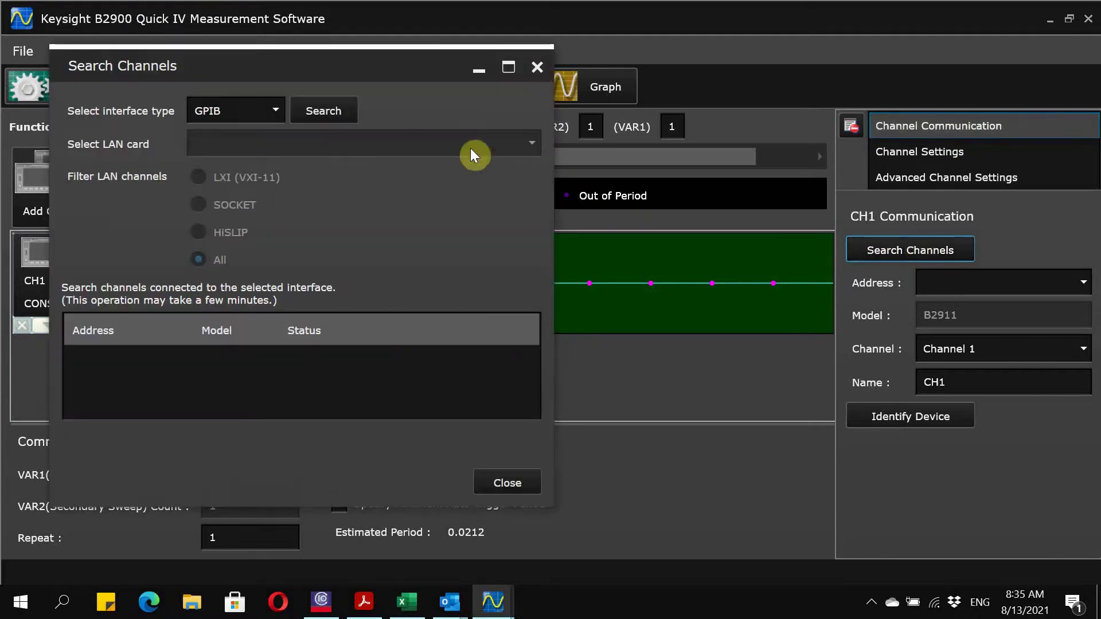
pyautogui.click(277, 109)
pyautogui.click(230, 173)
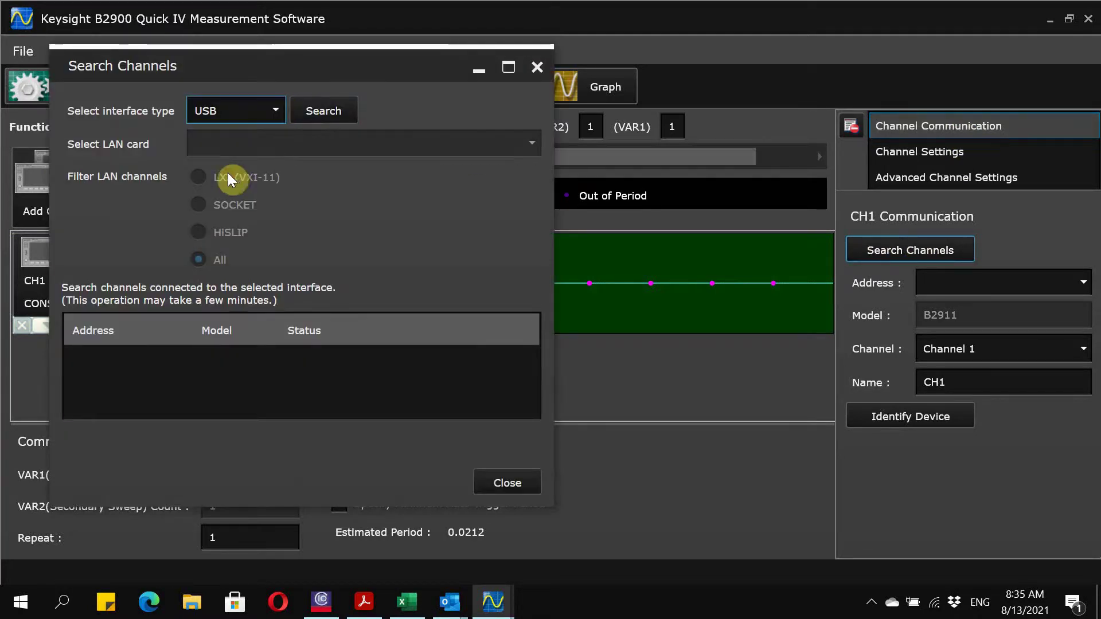
pyautogui.click(320, 110)
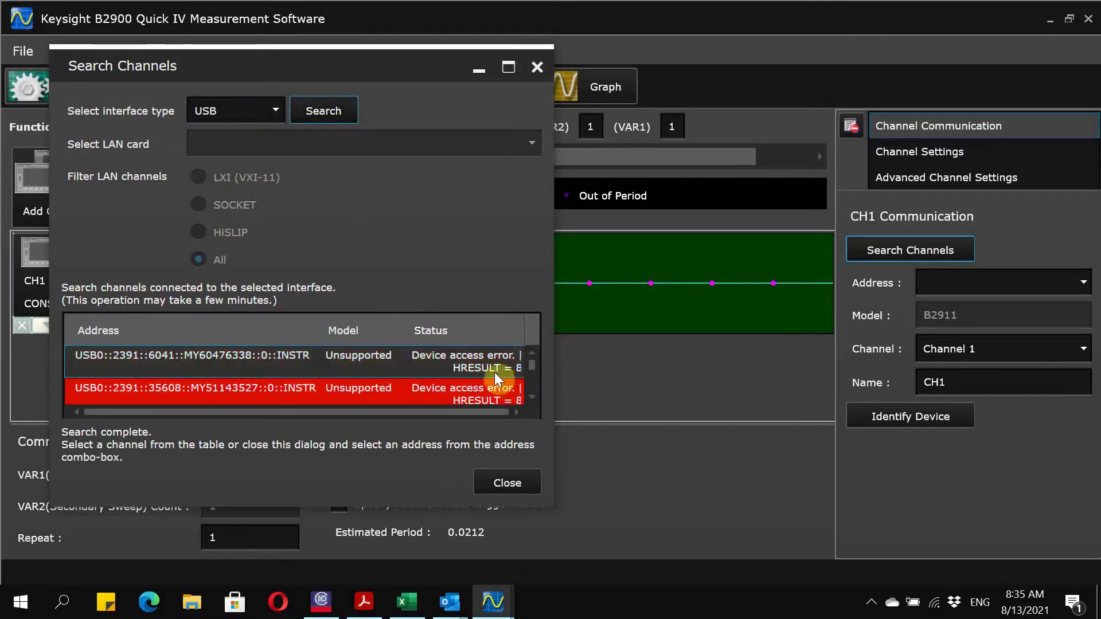
# Step: Assign the valid B2912 device from the search results to CH1 and identify it
pyautogui.click(529, 398)
pyautogui.click(363, 388)
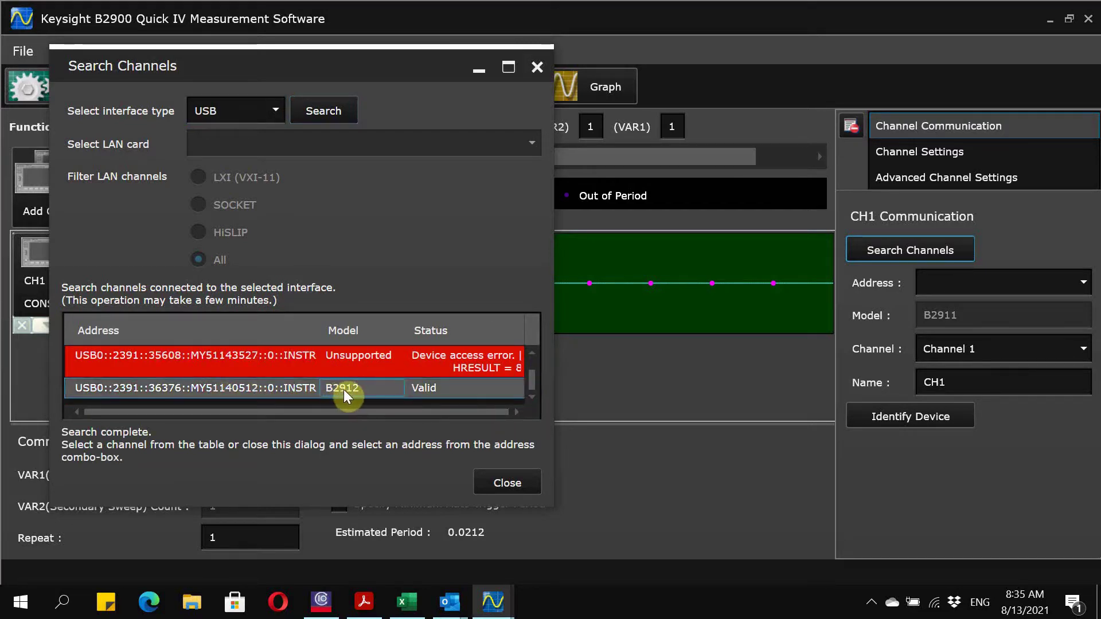
pyautogui.click(505, 482)
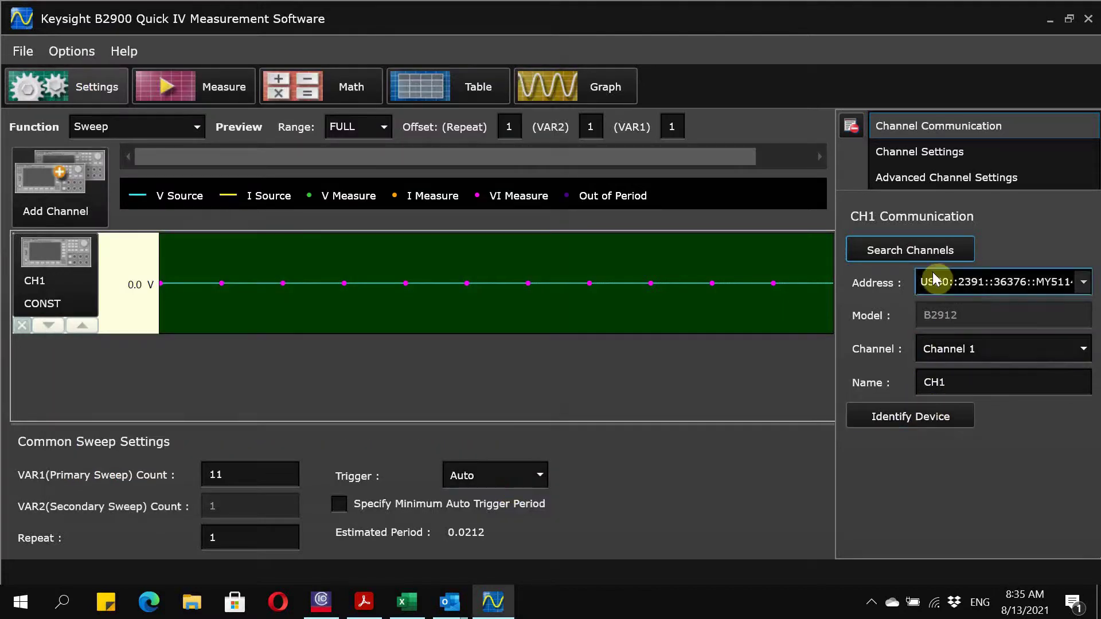
pyautogui.click(926, 413)
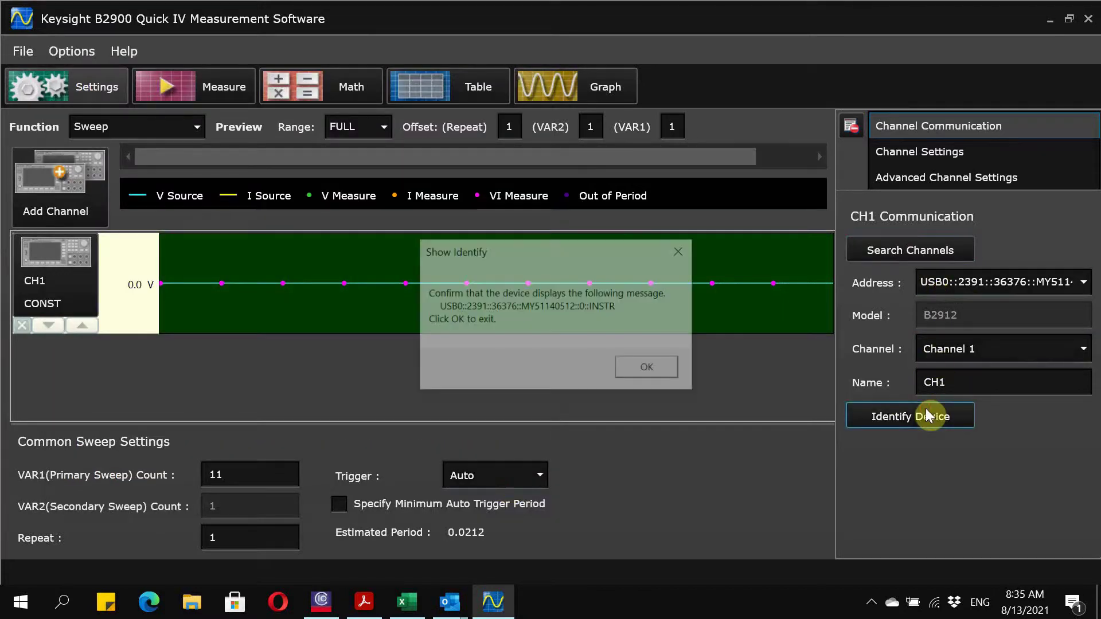
pyautogui.click(645, 376)
# Step: Show the CH1 channel settings and set the VAR1 primary sweep count to 203
pyautogui.click(957, 152)
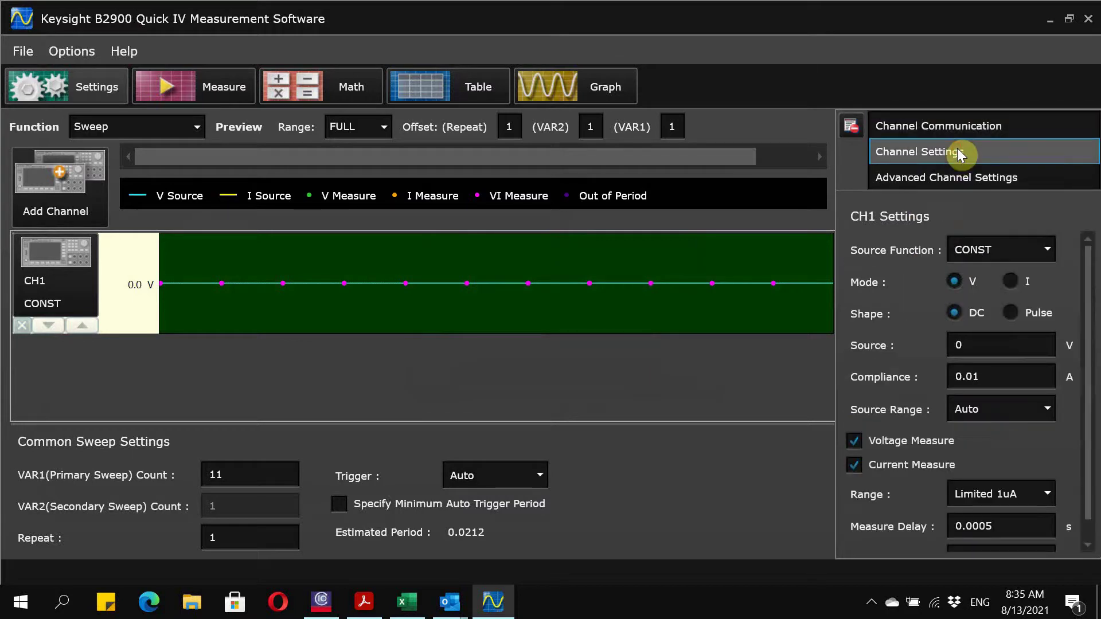
pyautogui.click(252, 479)
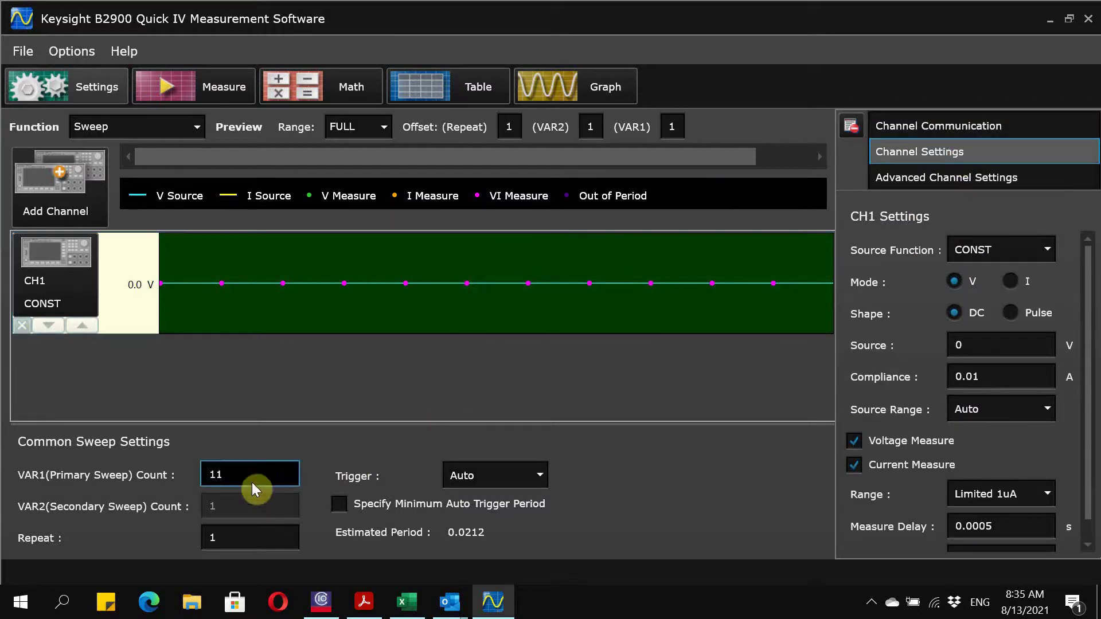
pyautogui.write('203')
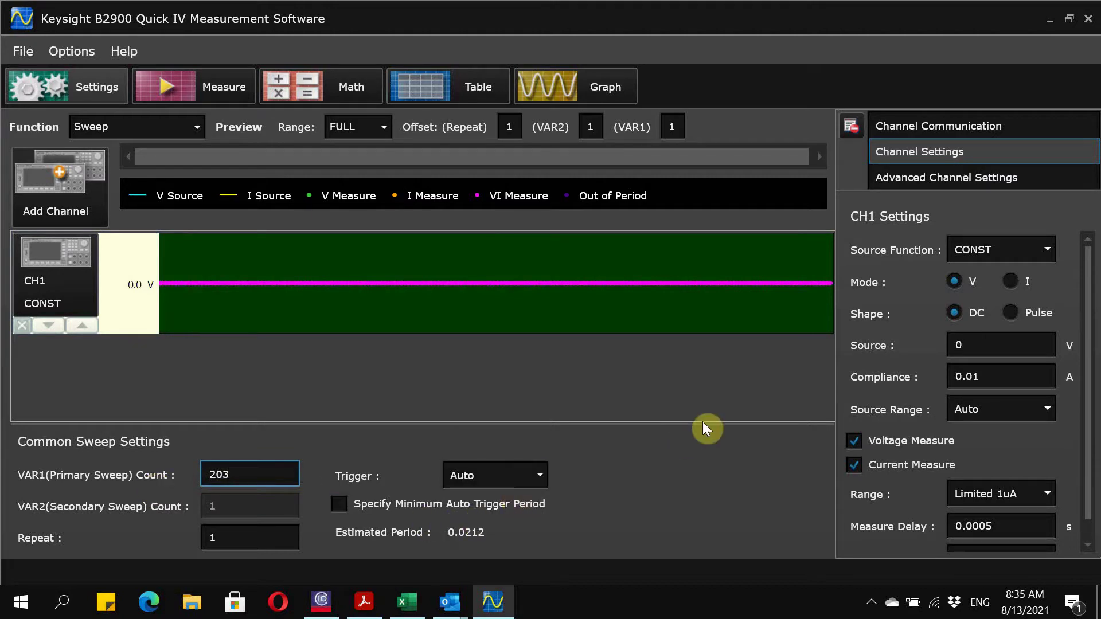
# Step: Set the CH1 source function to VAR1 with a List sweep in current (I) mode
pyautogui.click(1048, 253)
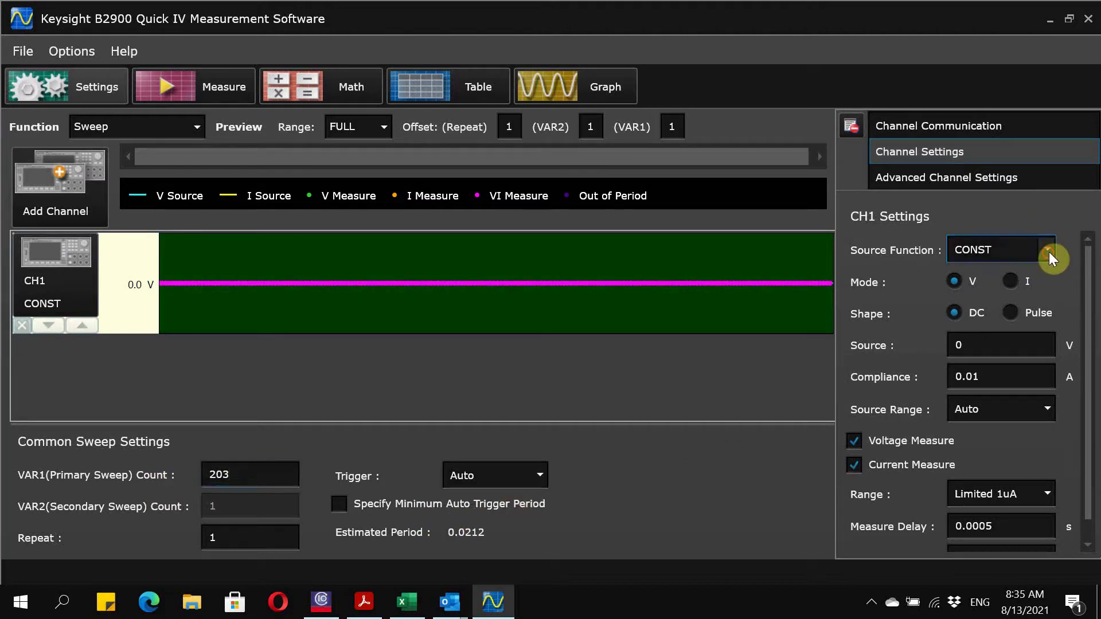
pyautogui.click(1002, 308)
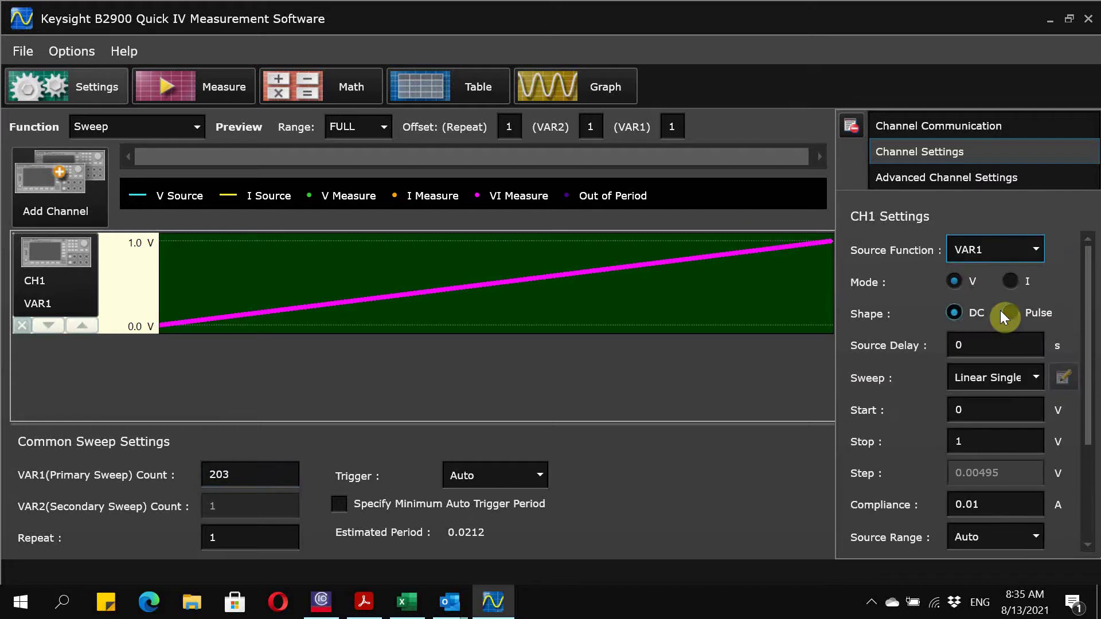
pyautogui.click(1041, 378)
pyautogui.click(987, 515)
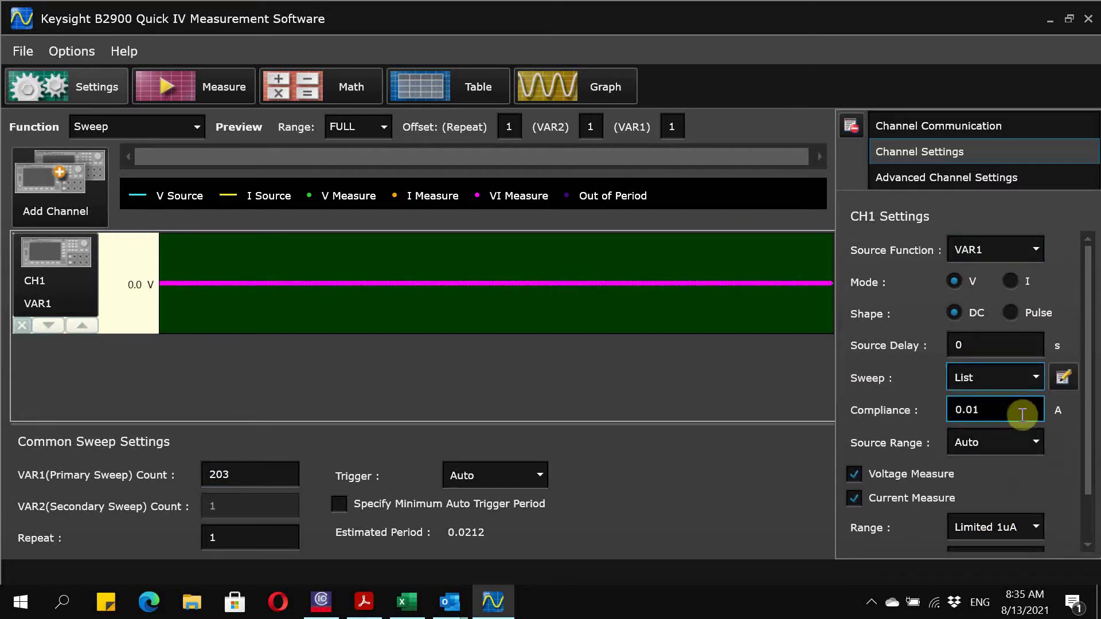
pyautogui.click(1012, 280)
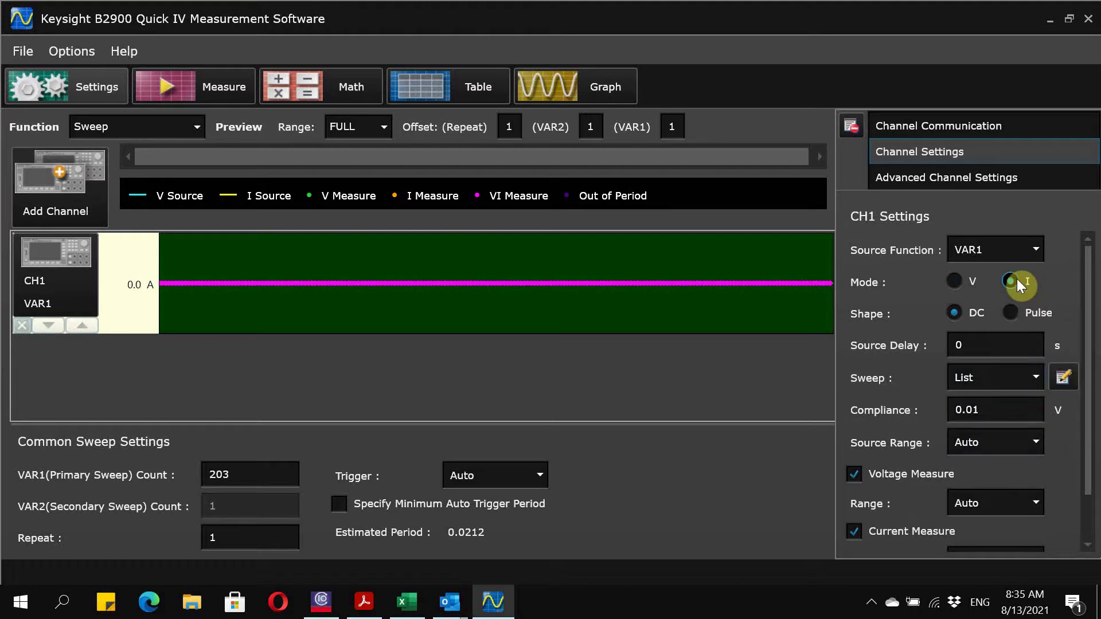
# Step: Set the CH1 compliance to 10 V and the measure delay to 0.0000 s
pyautogui.click(967, 412)
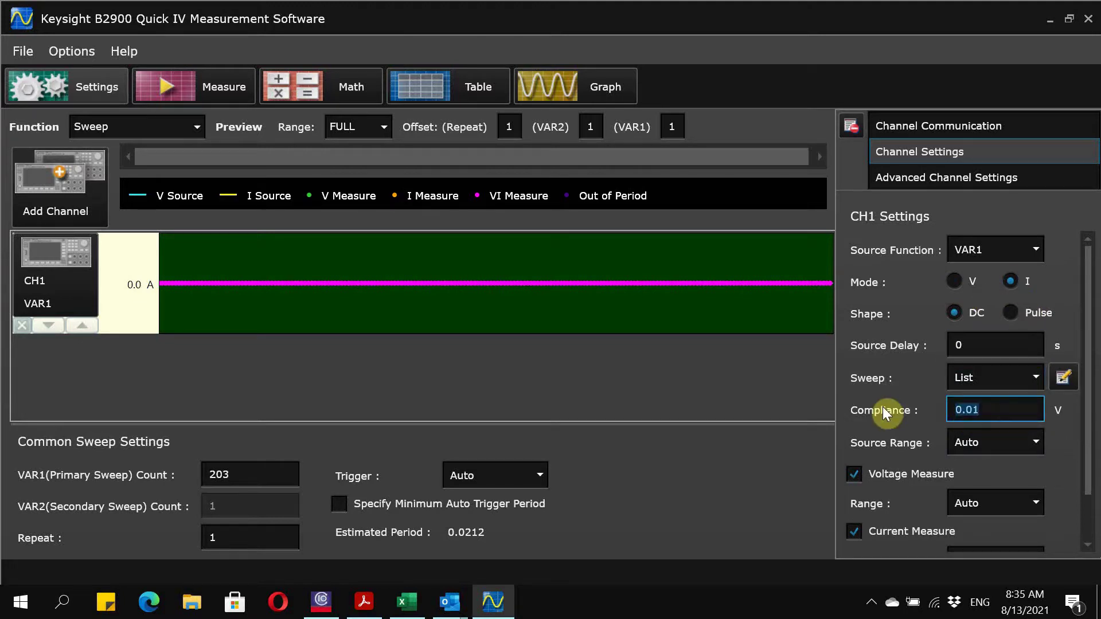
pyautogui.write('10')
pyautogui.scroll(-1, 1019, 476)
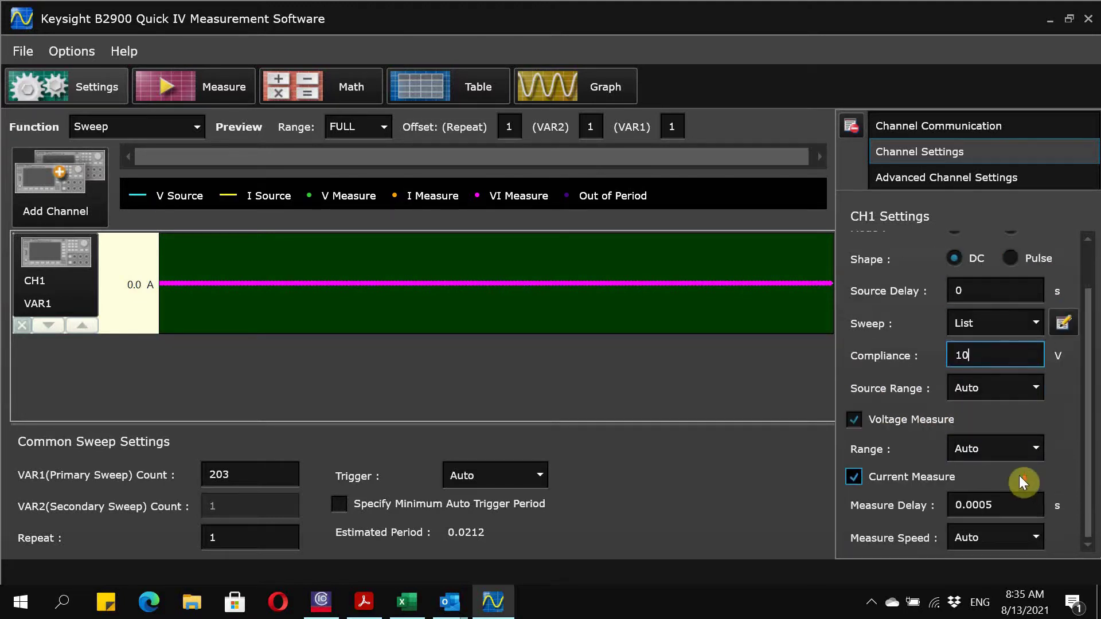
pyautogui.click(1020, 505)
pyautogui.press('BackSpace')
pyautogui.write('0')
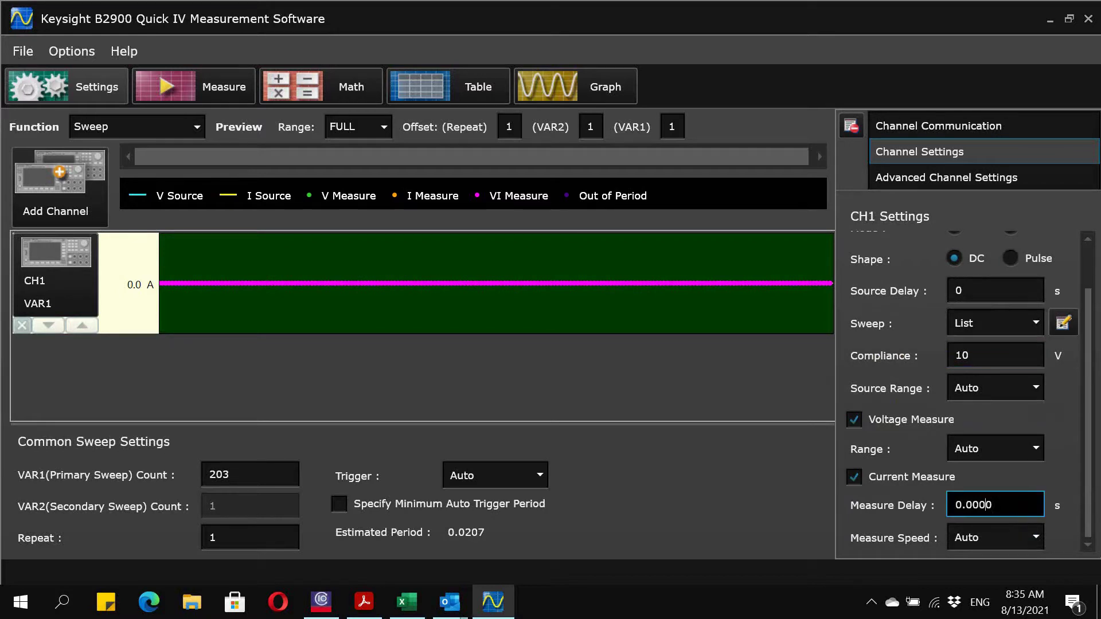
# Step: Open the list sweep editor for CH1 and set its data function to Copied Data
pyautogui.scroll(1, 1032, 410)
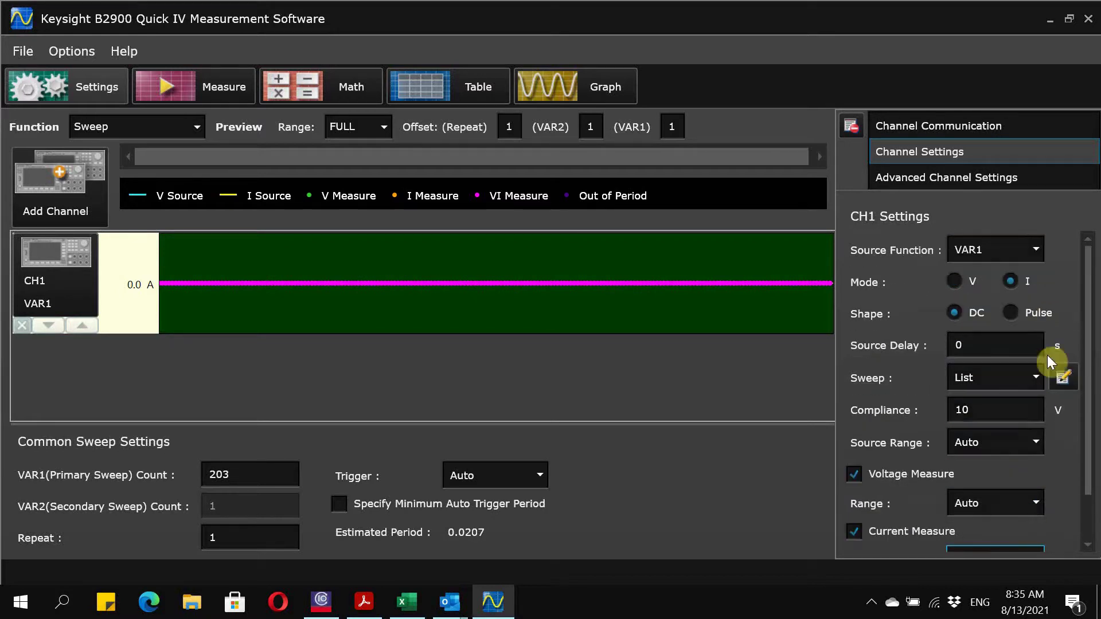
pyautogui.click(1061, 378)
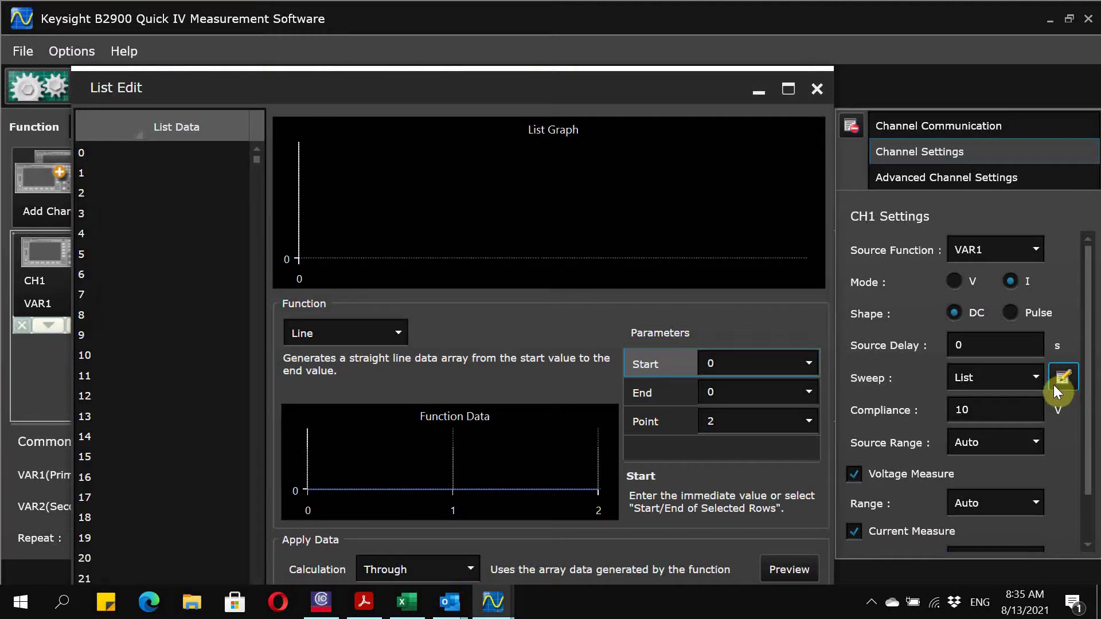
pyautogui.click(400, 329)
pyautogui.click(347, 525)
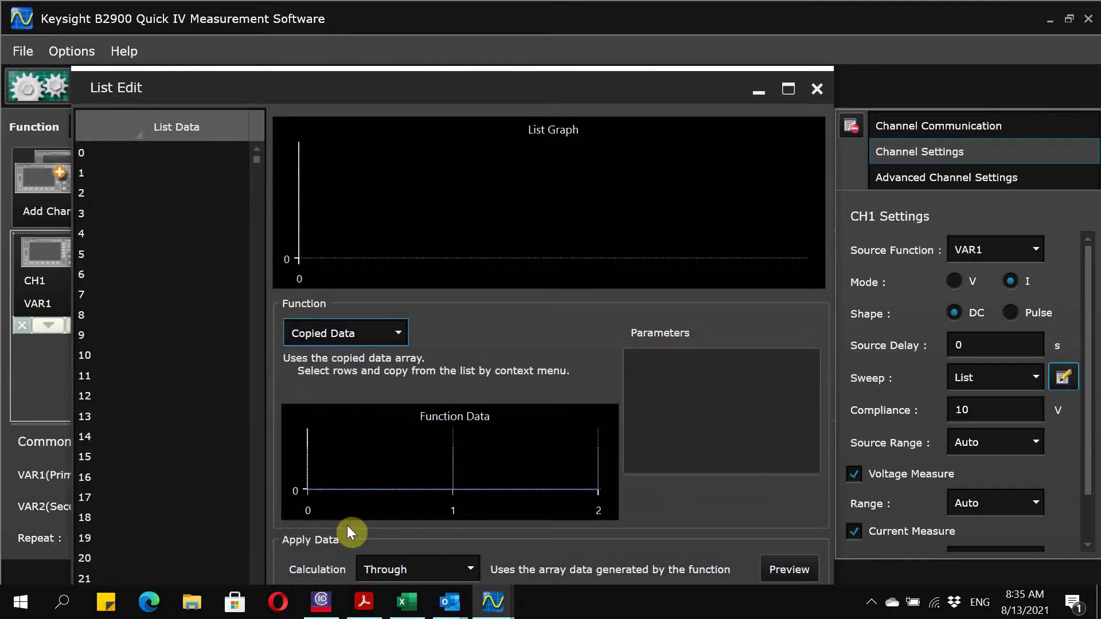
# Step: Switch to Excel and copy the selected cells A1 to A10
pyautogui.click(406, 603)
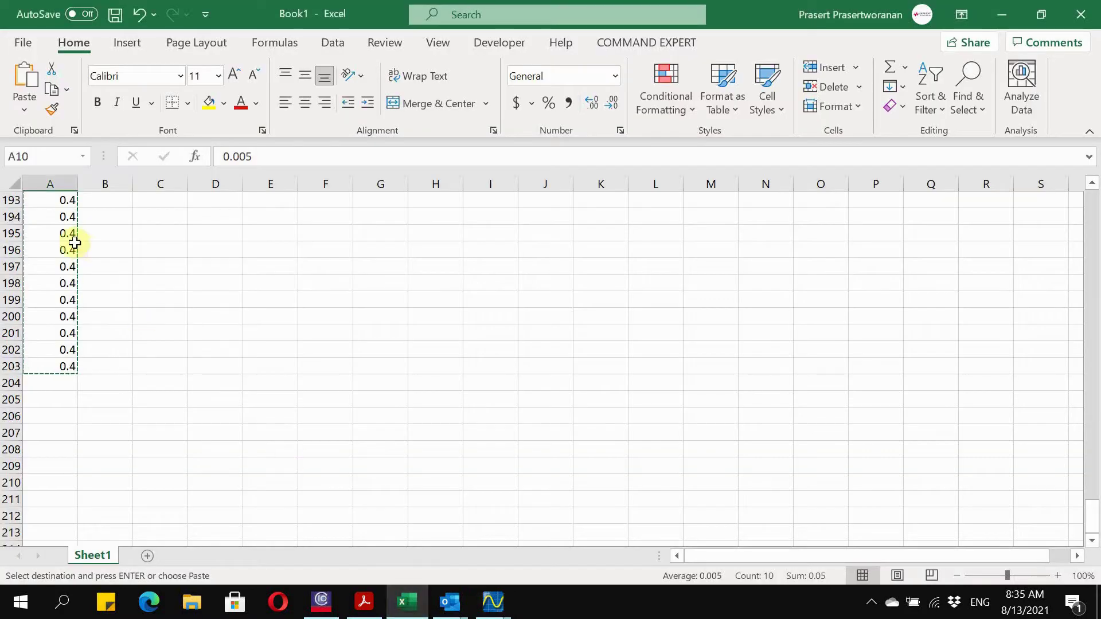
pyautogui.click(66, 90)
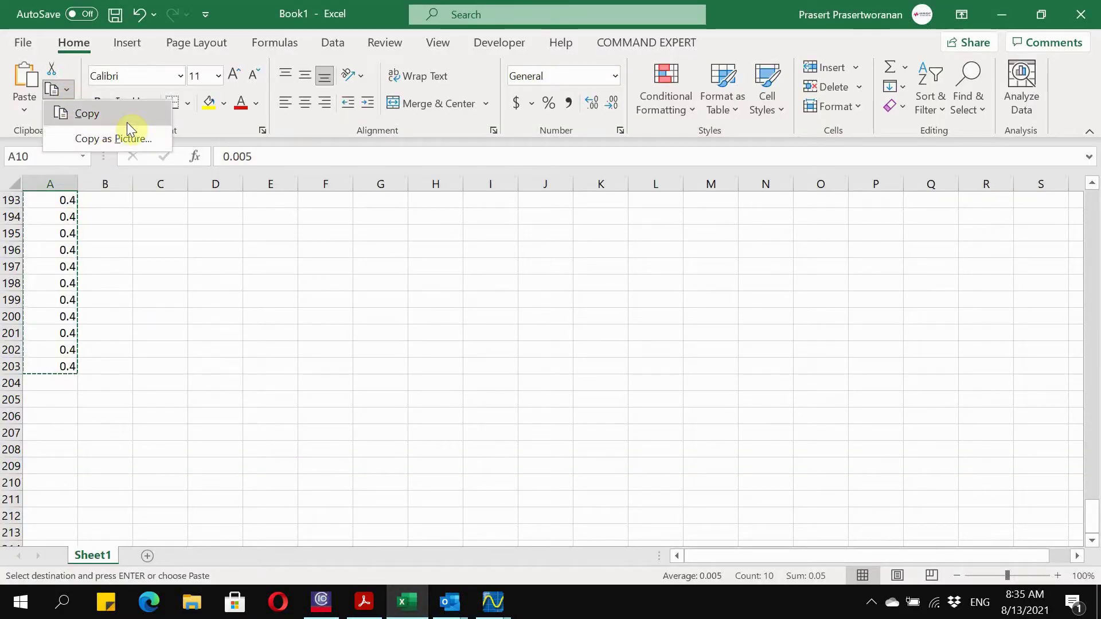
pyautogui.click(86, 114)
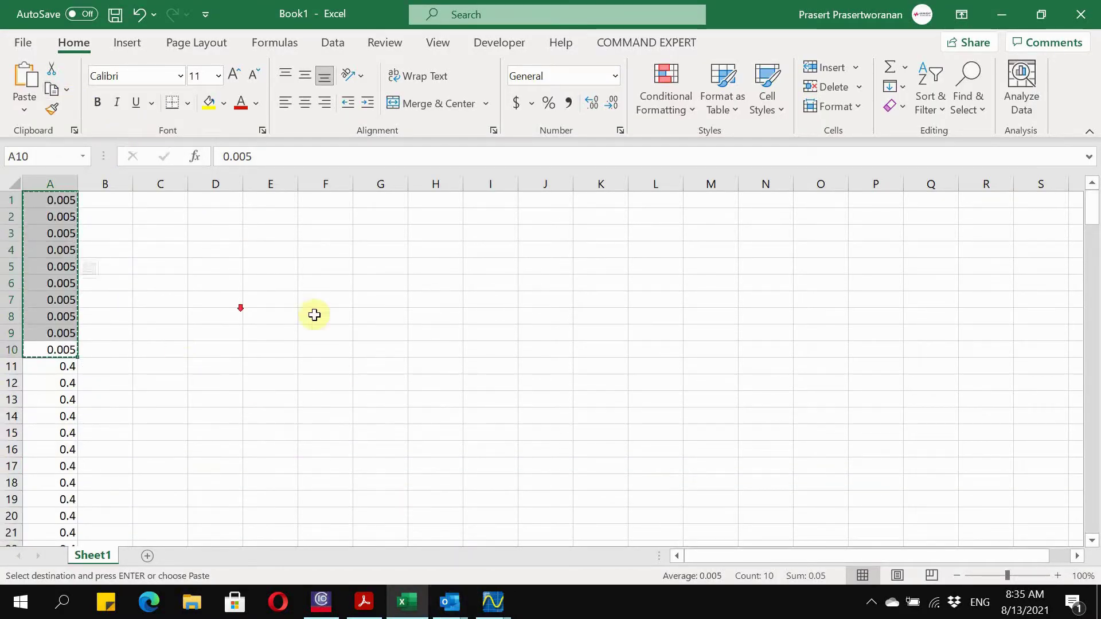
# Step: Select cells A10 to A203 in the Excel sheet and copy them
pyautogui.scroll(-20, 404, 309)
pyautogui.scroll(-20, 229, 350)
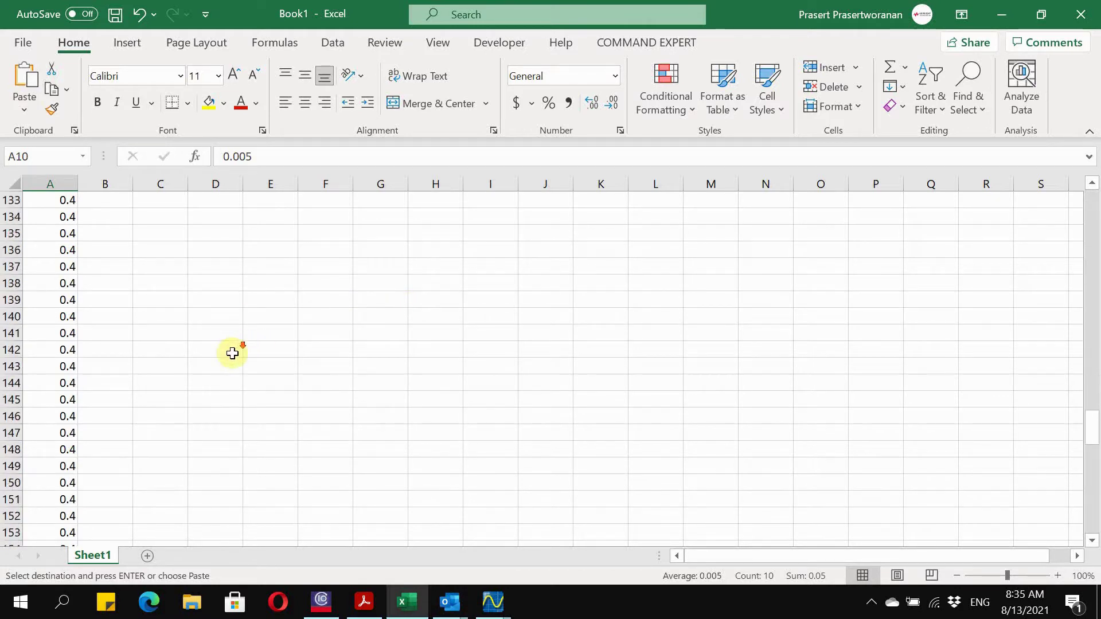
pyautogui.keyDown('shift'); pyautogui.click(67, 360); pyautogui.keyUp('shift')
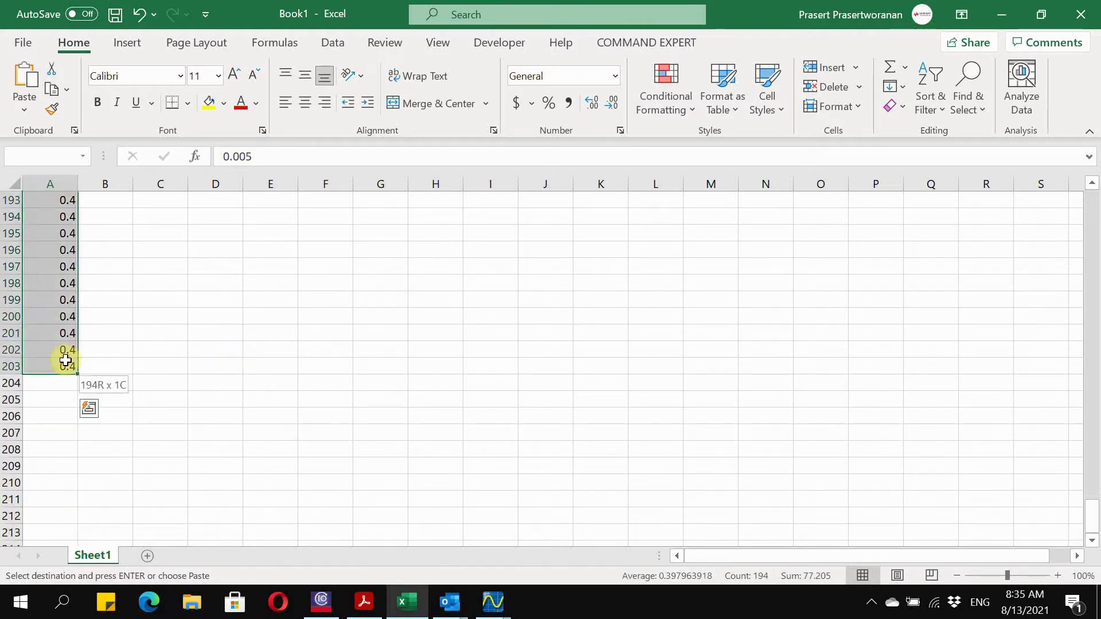
pyautogui.rightClick(68, 257)
pyautogui.click(158, 171)
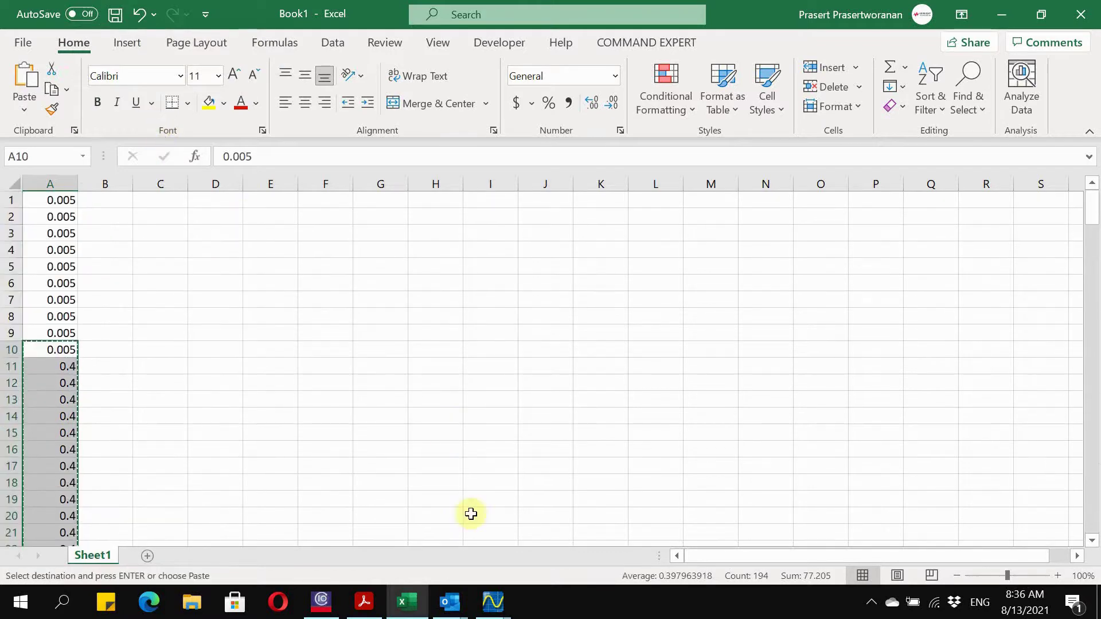
# Step: Switch to the List Edit window of Quick IV Measurement Software and try appending the copied data to the CH1 list
pyautogui.moveTo(508, 608)
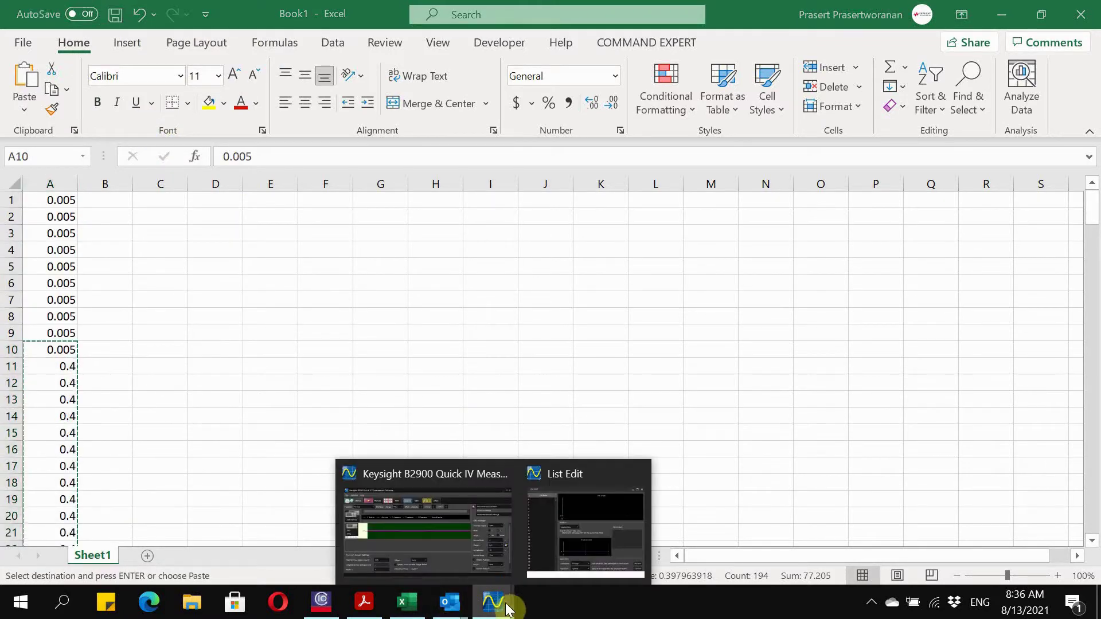
pyautogui.click(576, 564)
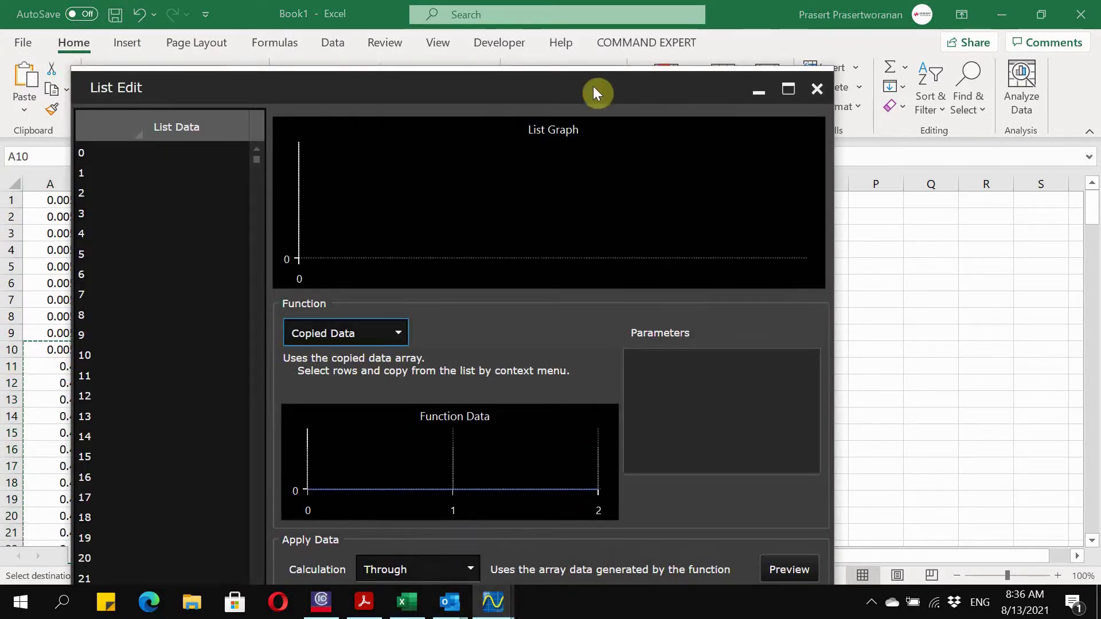
pyautogui.moveTo(592, 86); pyautogui.dragTo(634, 36)
pyautogui.click(1000, 15)
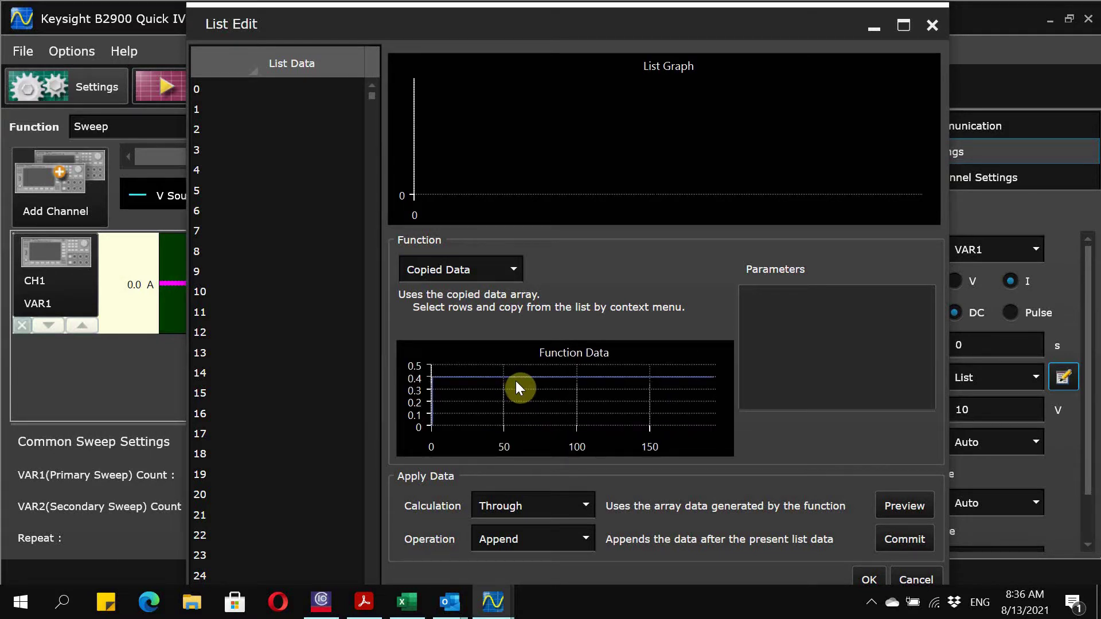
pyautogui.click(912, 547)
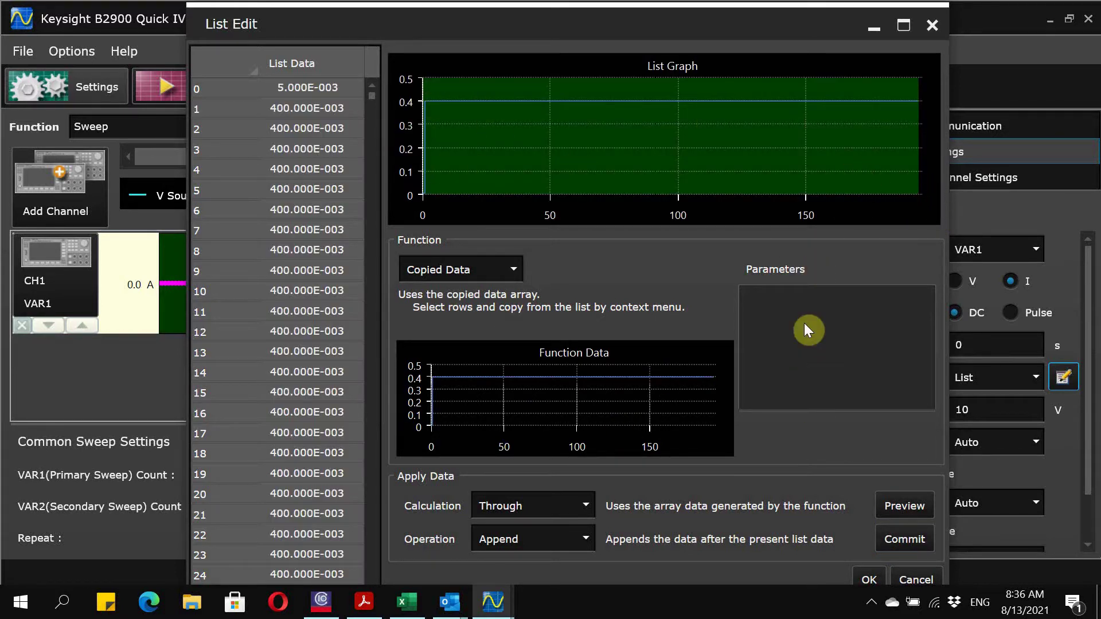
pyautogui.click(905, 505)
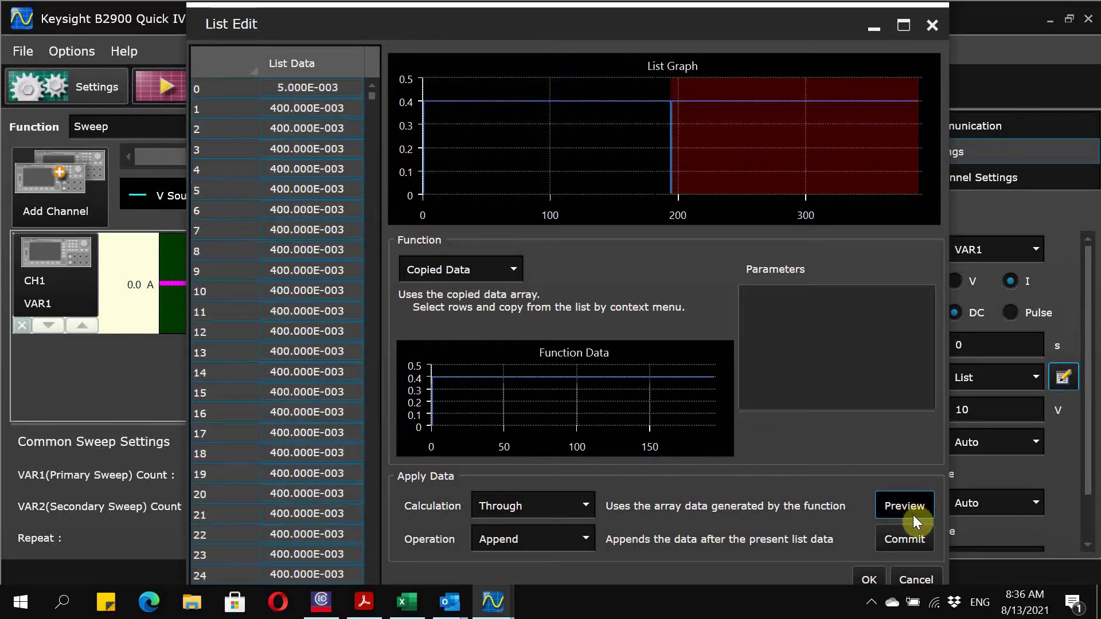
pyautogui.click(929, 26)
# Step: Reopen the CH1 list editor, set its function to Copied Data, and append the data to the sweep list
pyautogui.click(1062, 380)
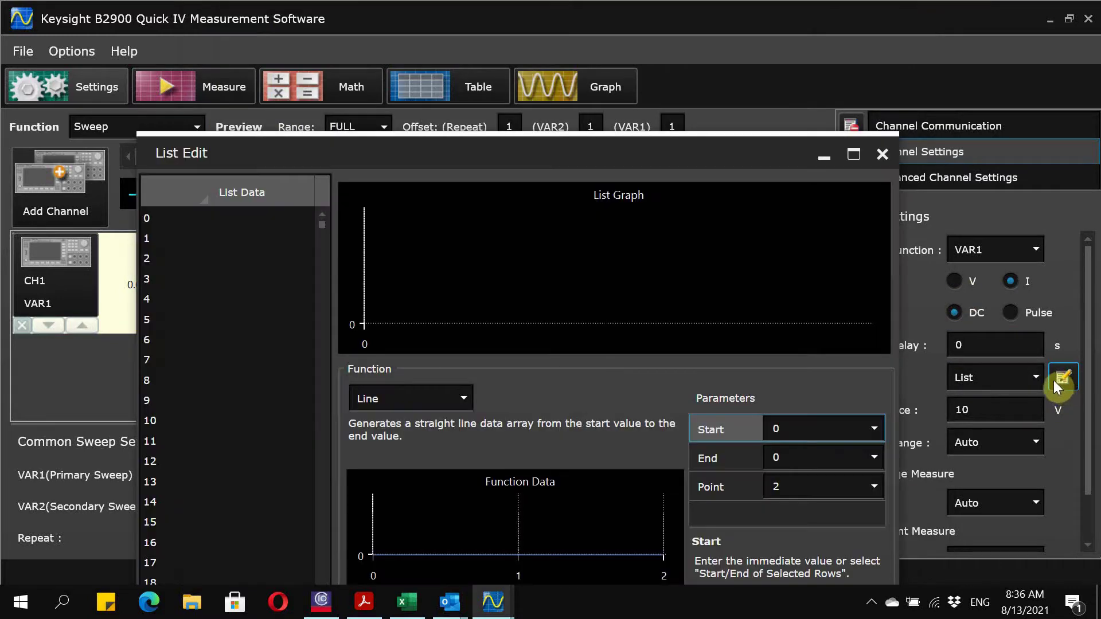
pyautogui.moveTo(667, 151); pyautogui.dragTo(686, 50)
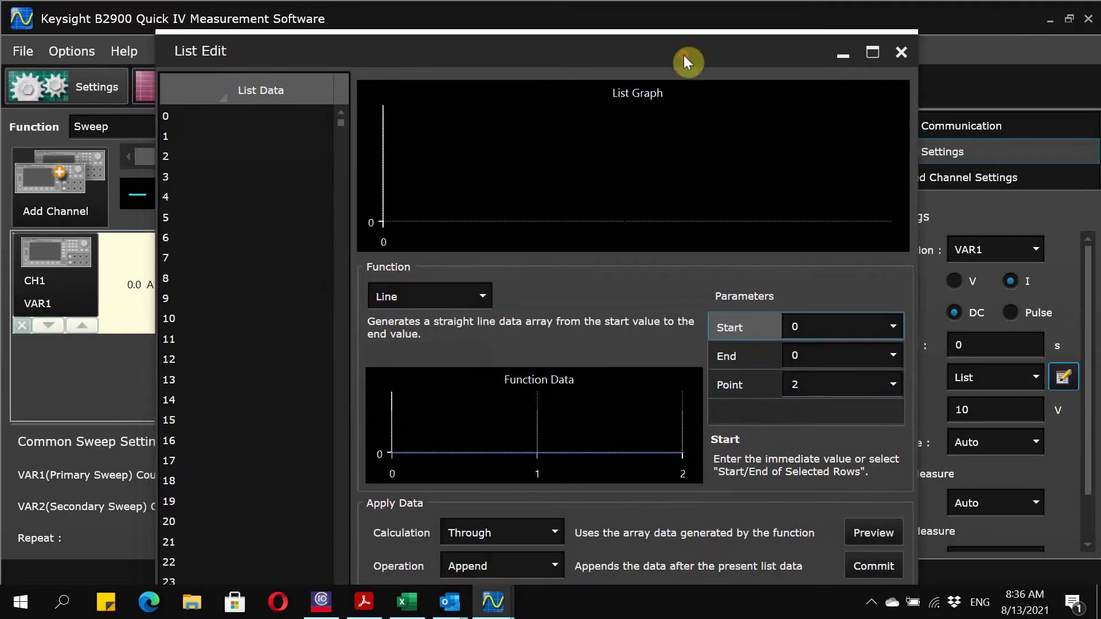
pyautogui.click(480, 292)
pyautogui.click(411, 495)
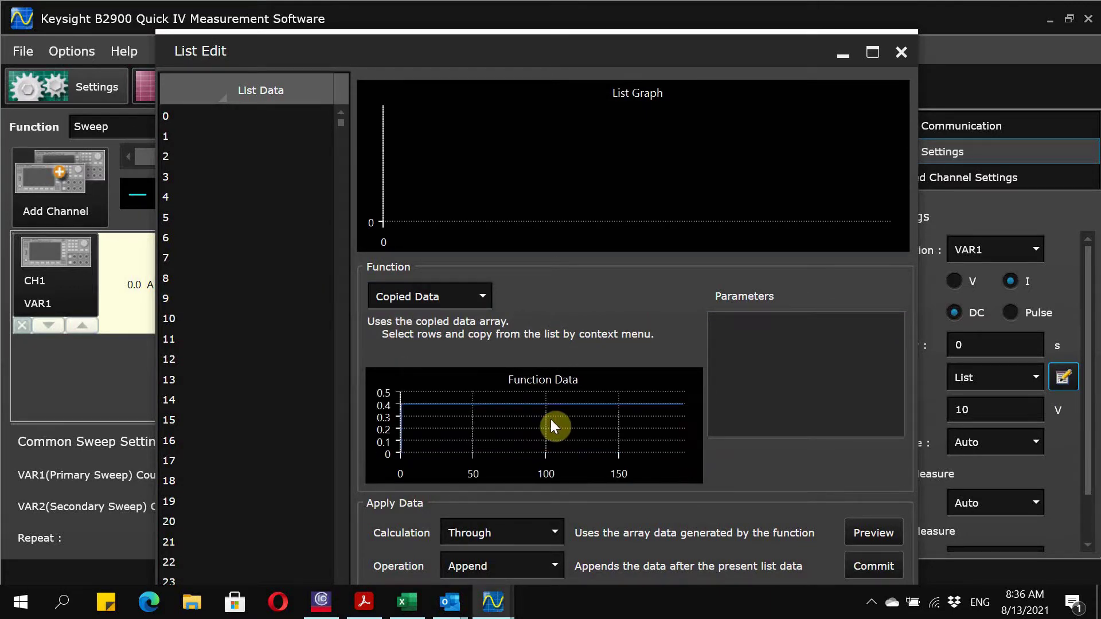
pyautogui.click(893, 568)
pyautogui.moveTo(731, 53); pyautogui.dragTo(724, 24)
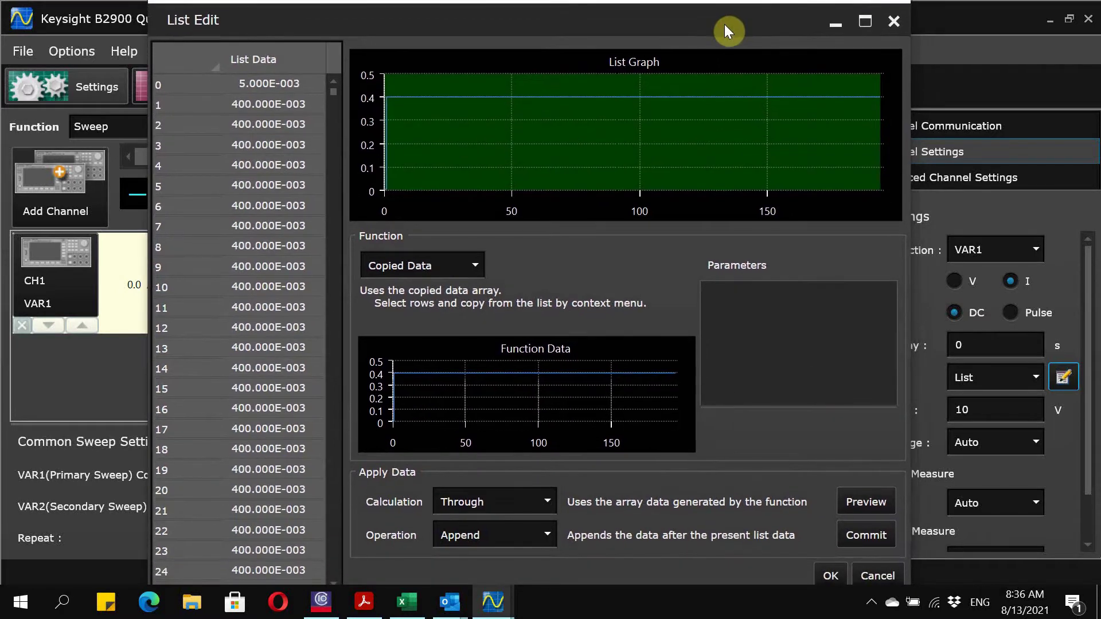
pyautogui.click(840, 571)
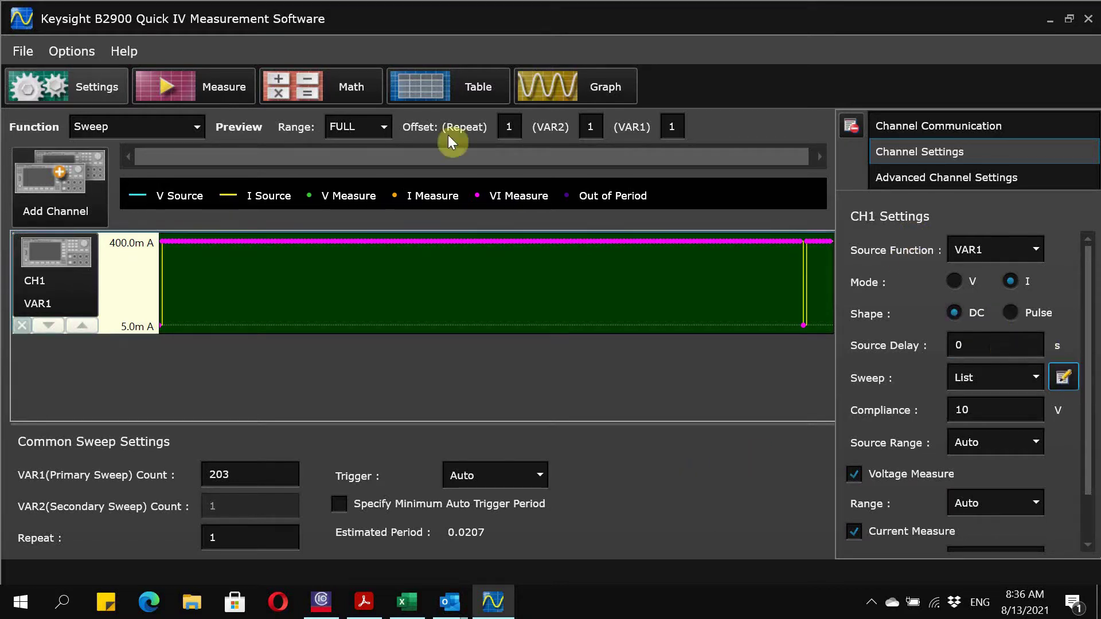
# Step: Close Quick IV Measurement Software without saving and relaunch it in a maximized window
pyautogui.click(14, 51)
pyautogui.click(76, 169)
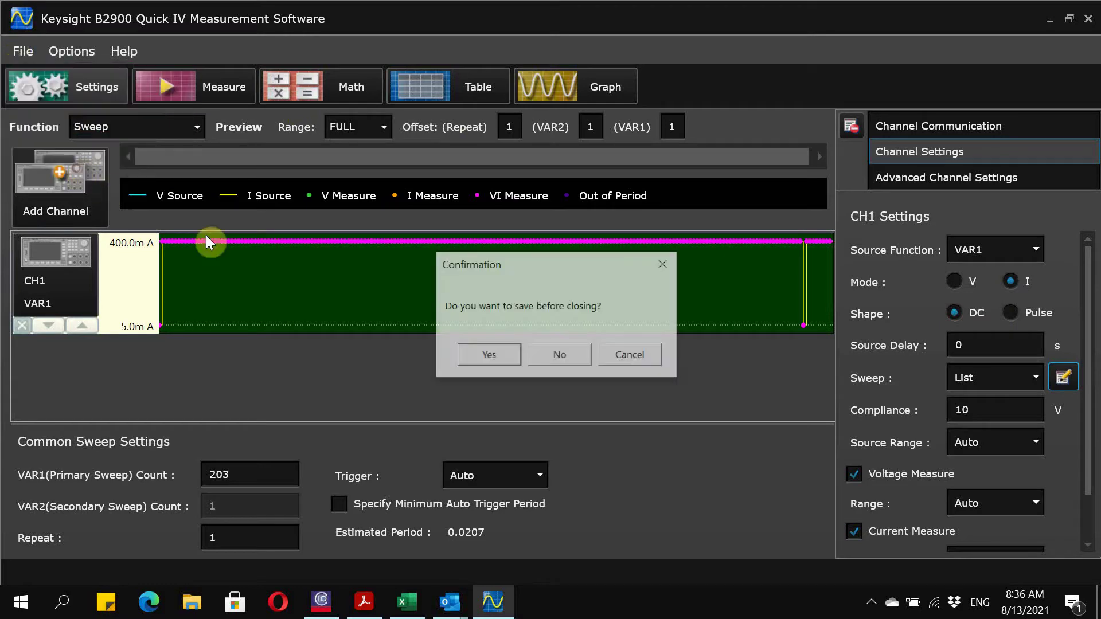
pyautogui.click(562, 352)
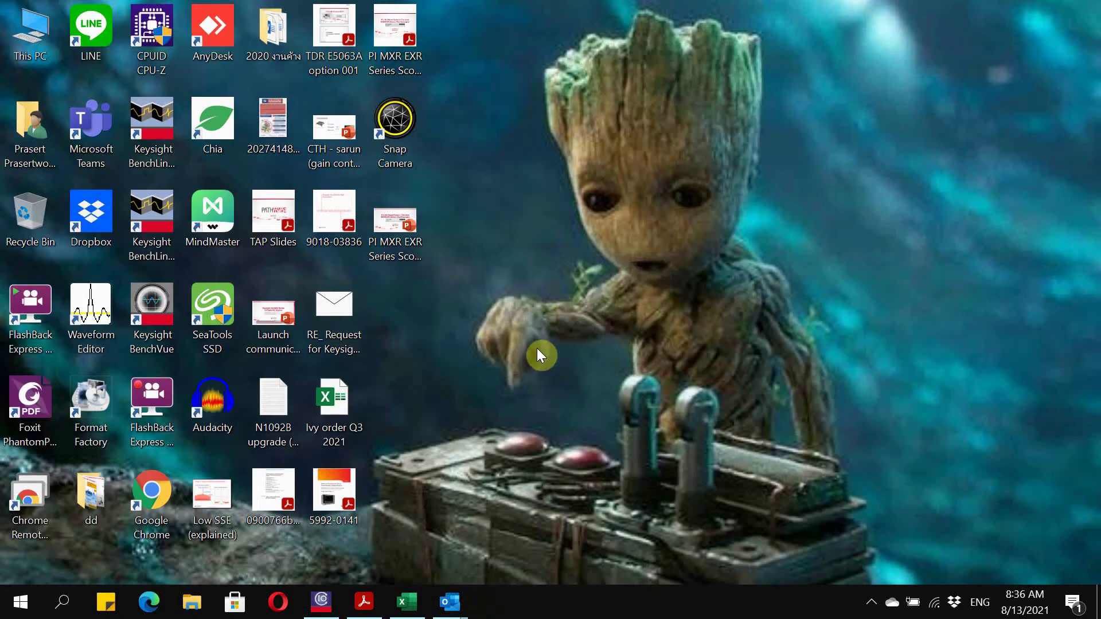
pyautogui.click(61, 601)
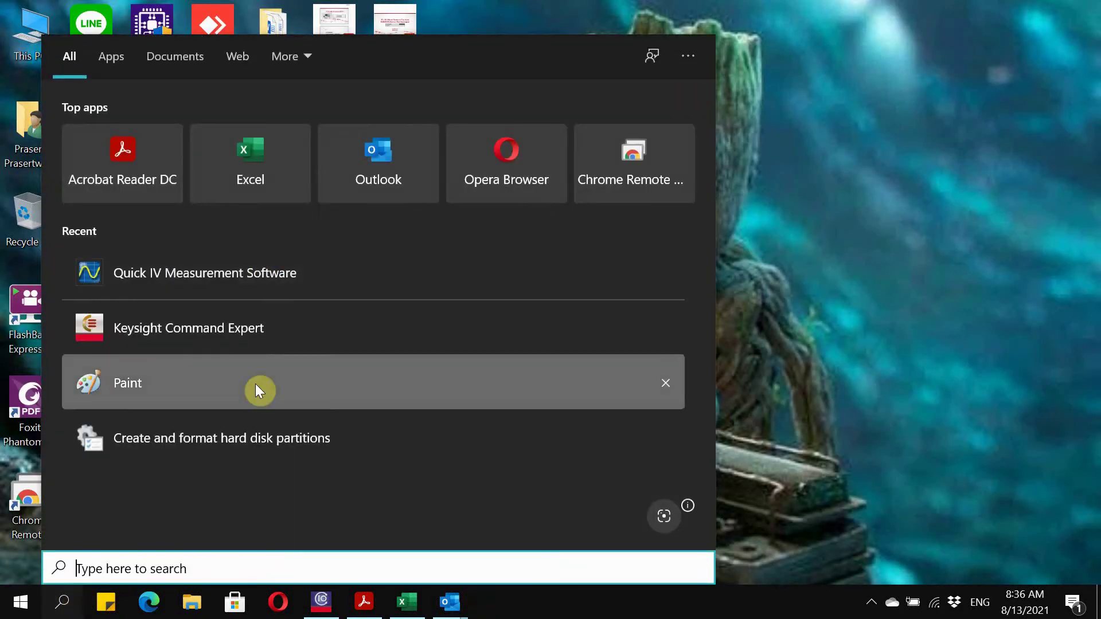
pyautogui.click(214, 264)
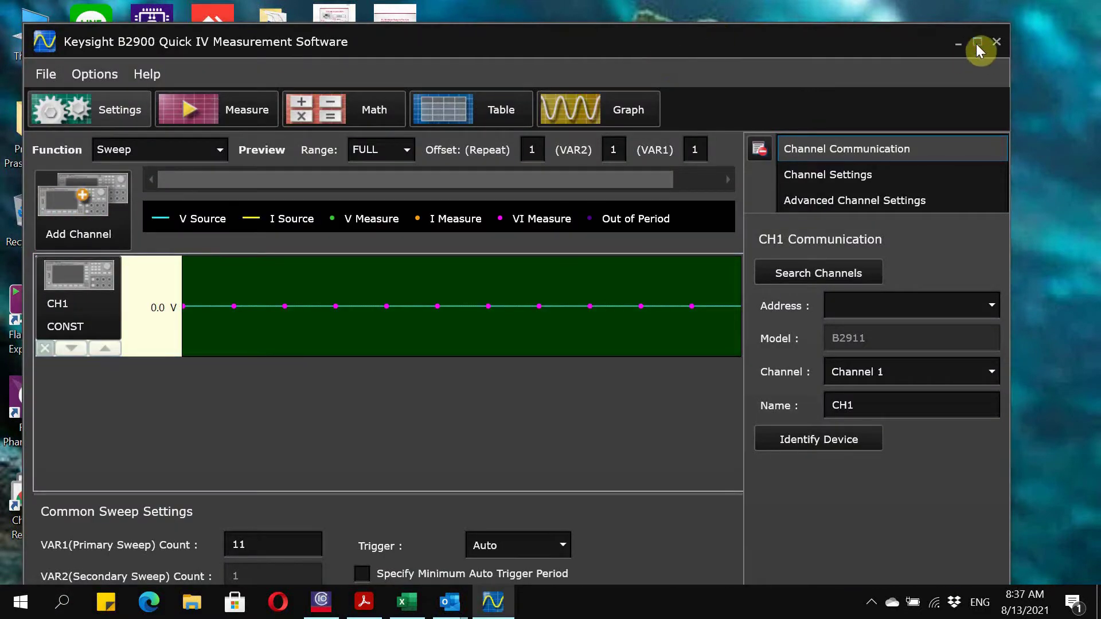
pyautogui.click(975, 44)
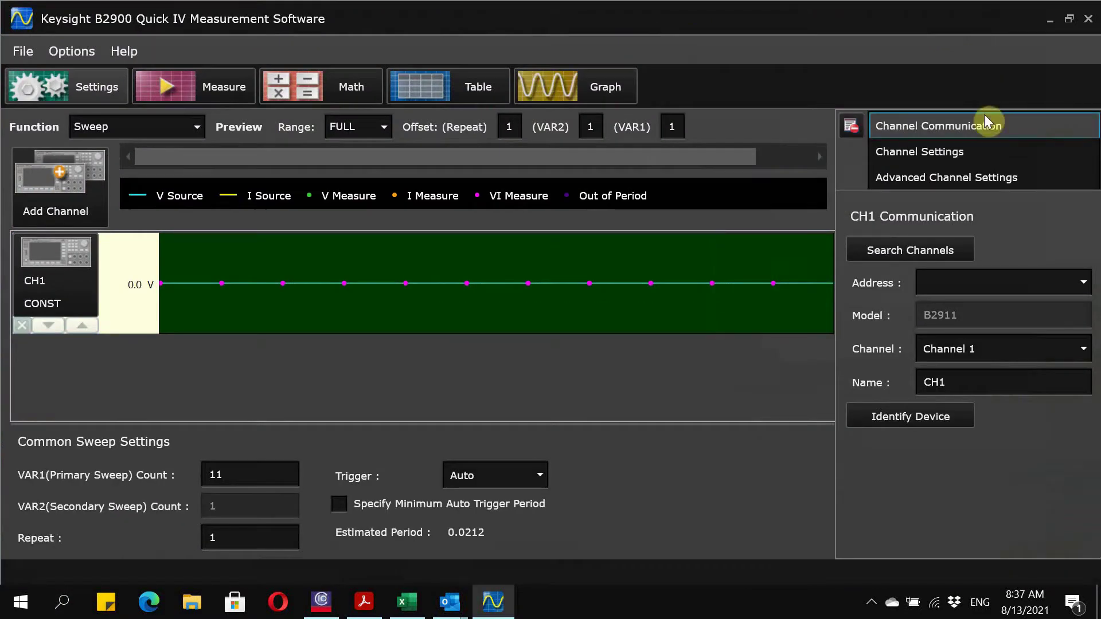
# Step: Search for channels over USB, assign the B2912 to CH1 and identify the device
pyautogui.click(906, 250)
pyautogui.click(232, 121)
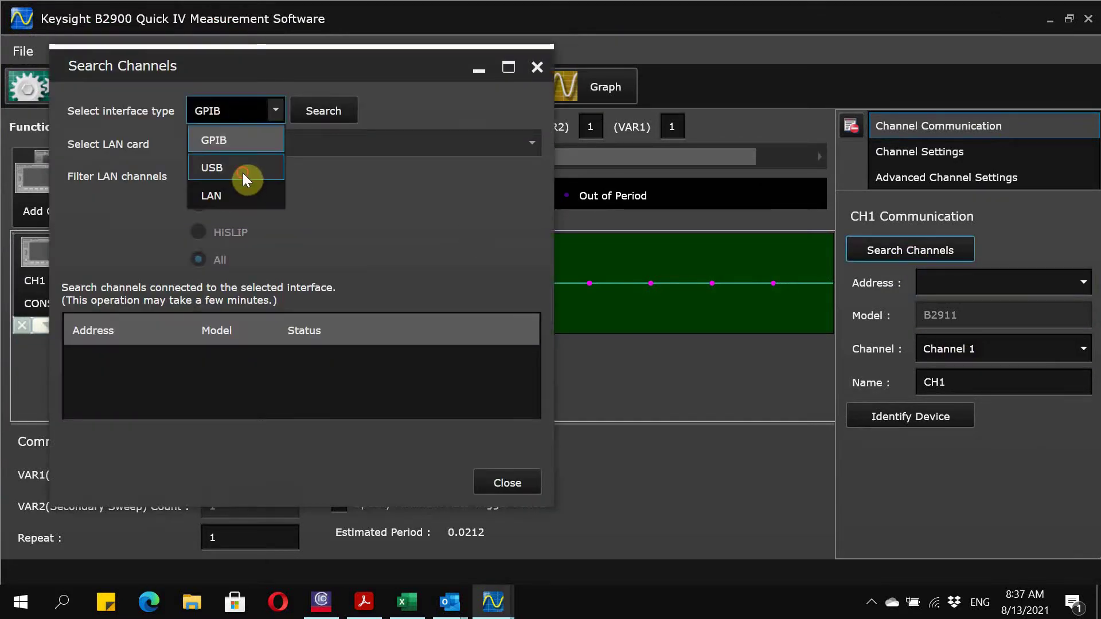
pyautogui.click(242, 171)
pyautogui.click(318, 110)
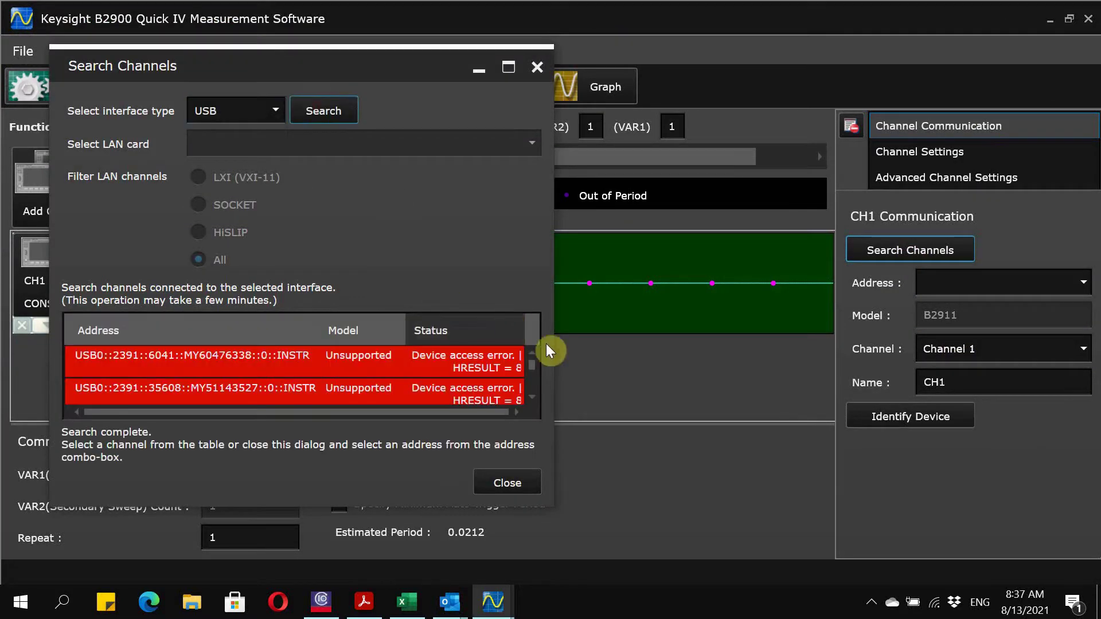
pyautogui.click(506, 483)
pyautogui.click(903, 421)
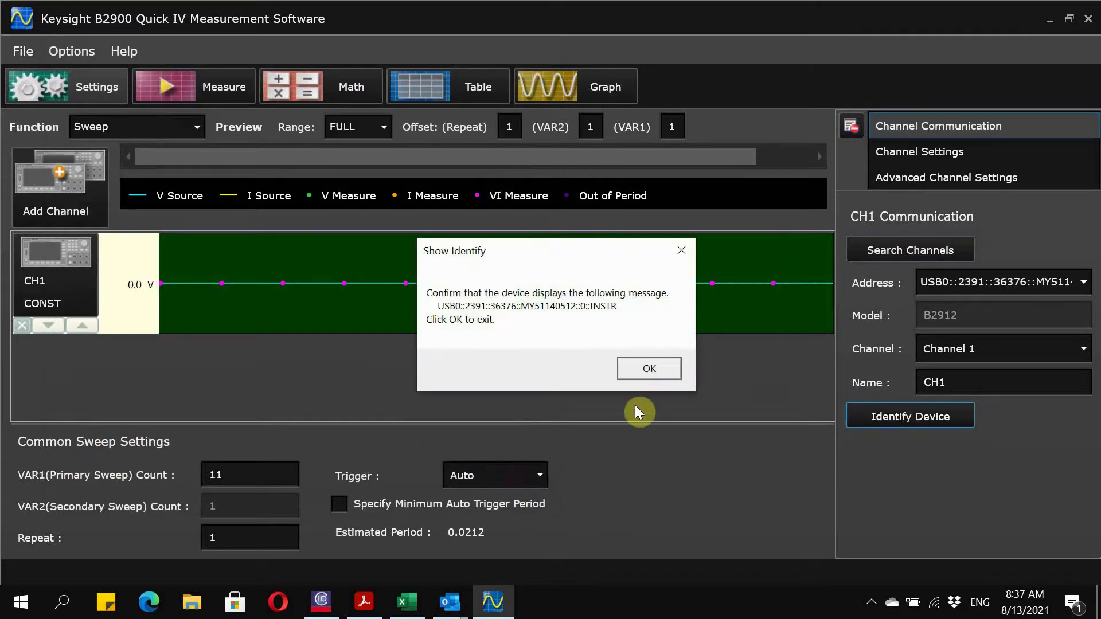
pyautogui.click(658, 370)
# Step: Set the CH1 source function to VAR1 in current (I) mode with a List sweep
pyautogui.click(926, 150)
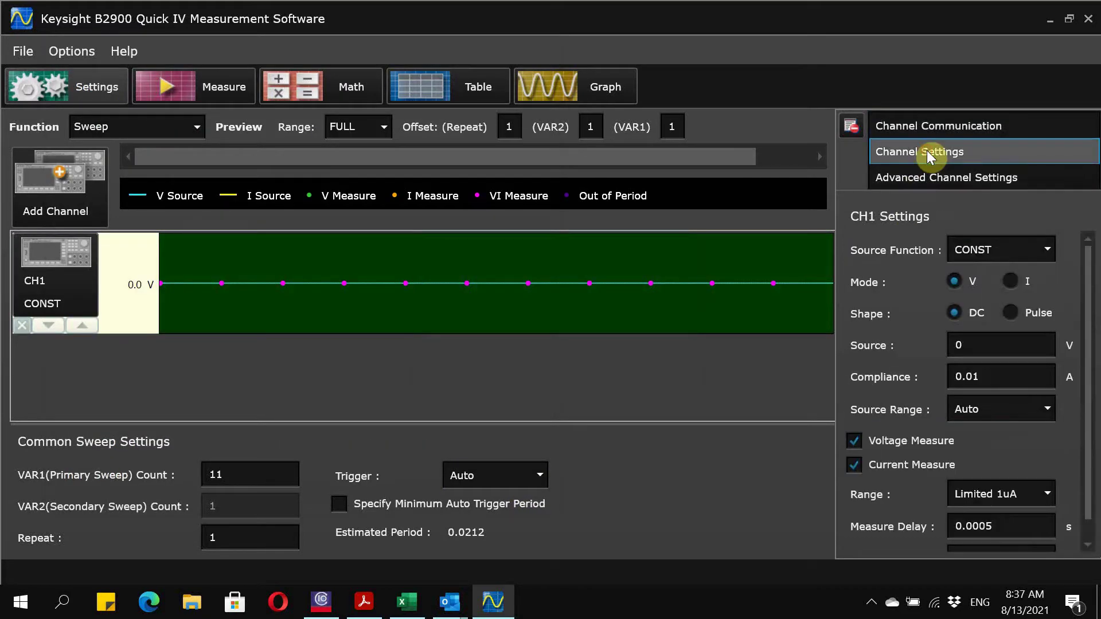
pyautogui.click(1013, 247)
pyautogui.click(990, 308)
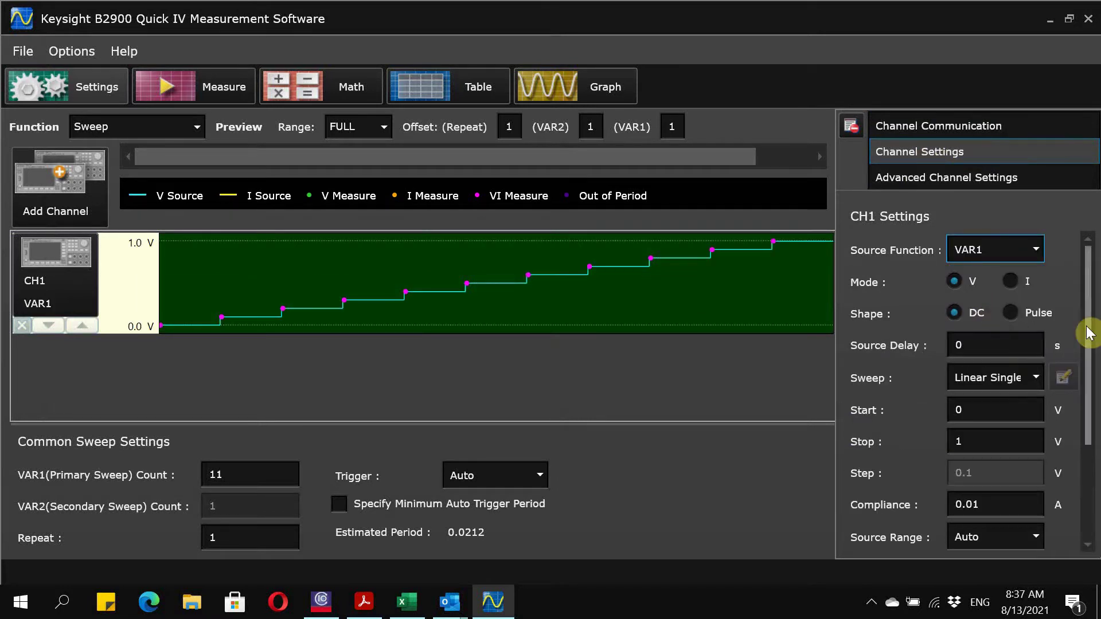
pyautogui.click(1010, 281)
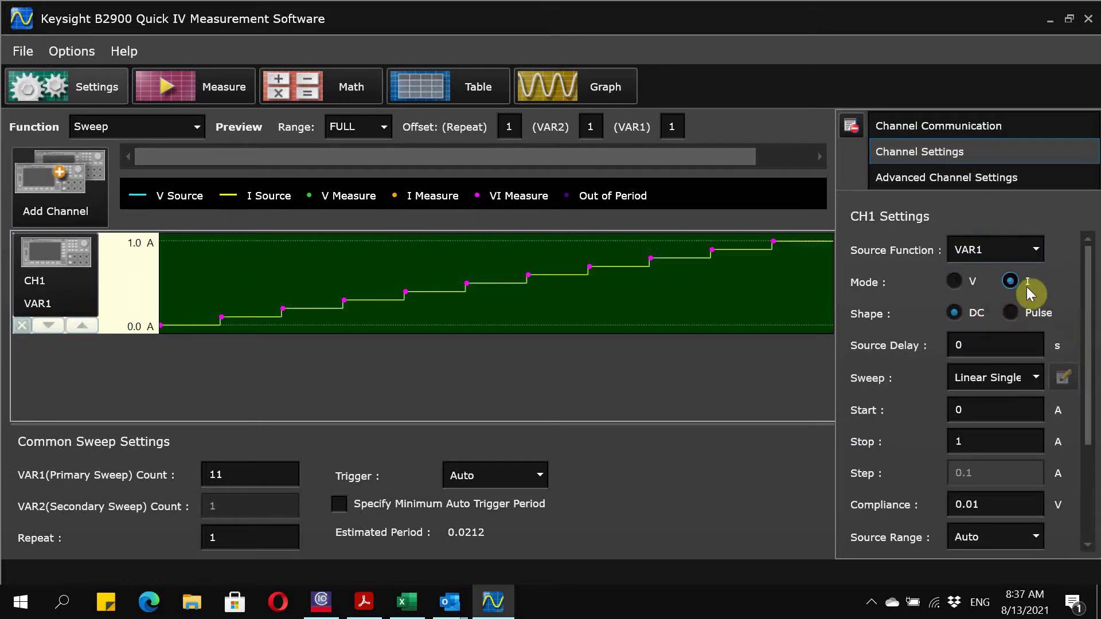
pyautogui.click(1036, 376)
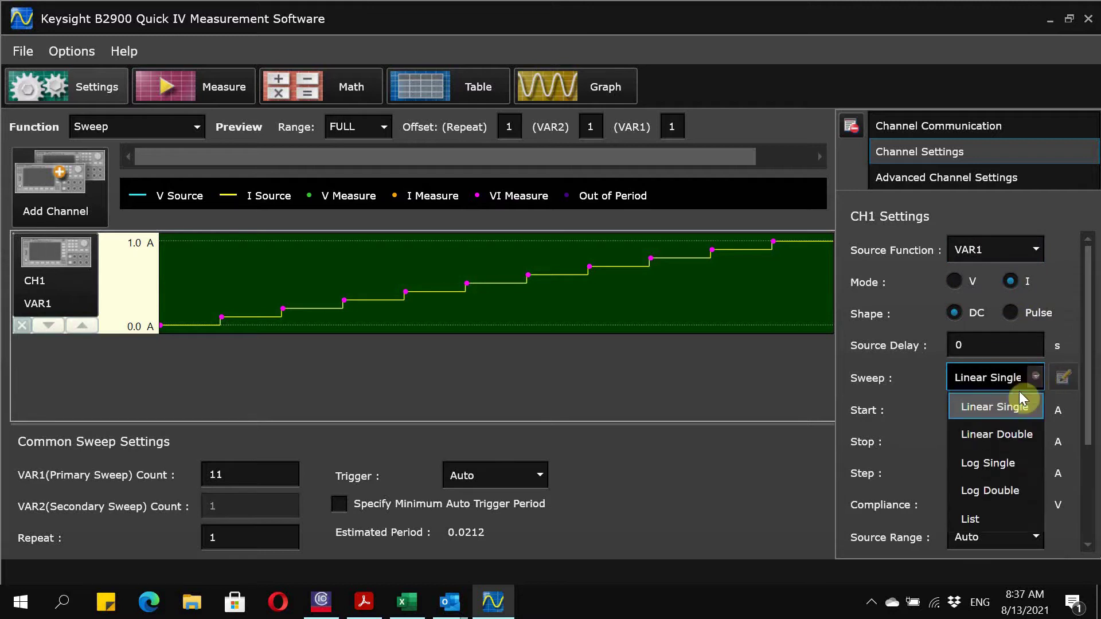
pyautogui.click(977, 515)
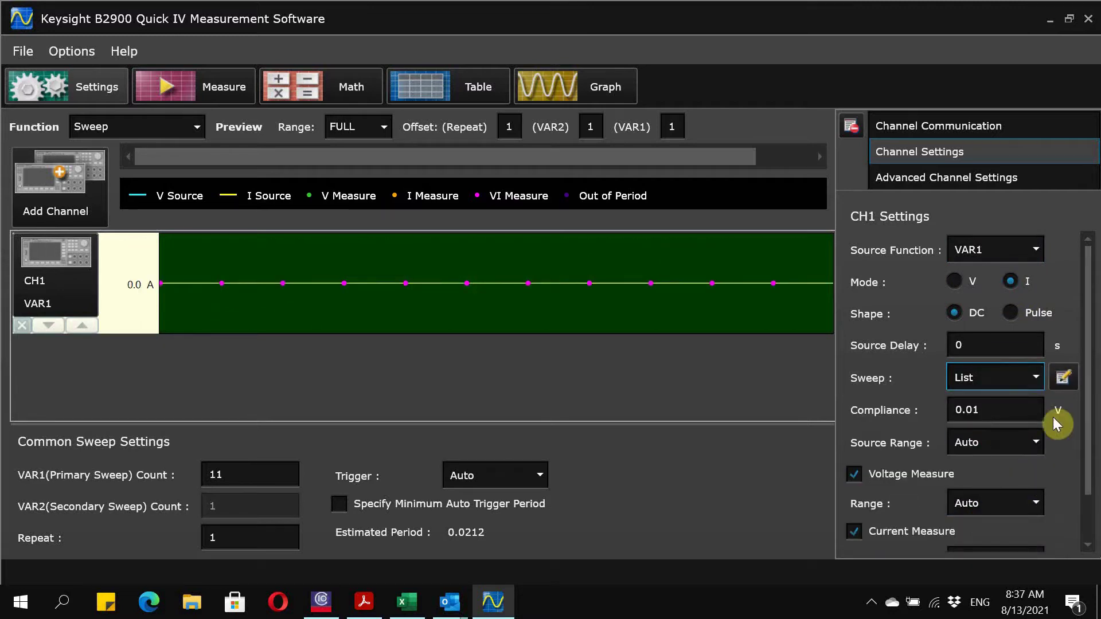
# Step: Set the CH1 compliance to 20 V and the measure delay to 0.000 s
pyautogui.doubleClick(995, 408)
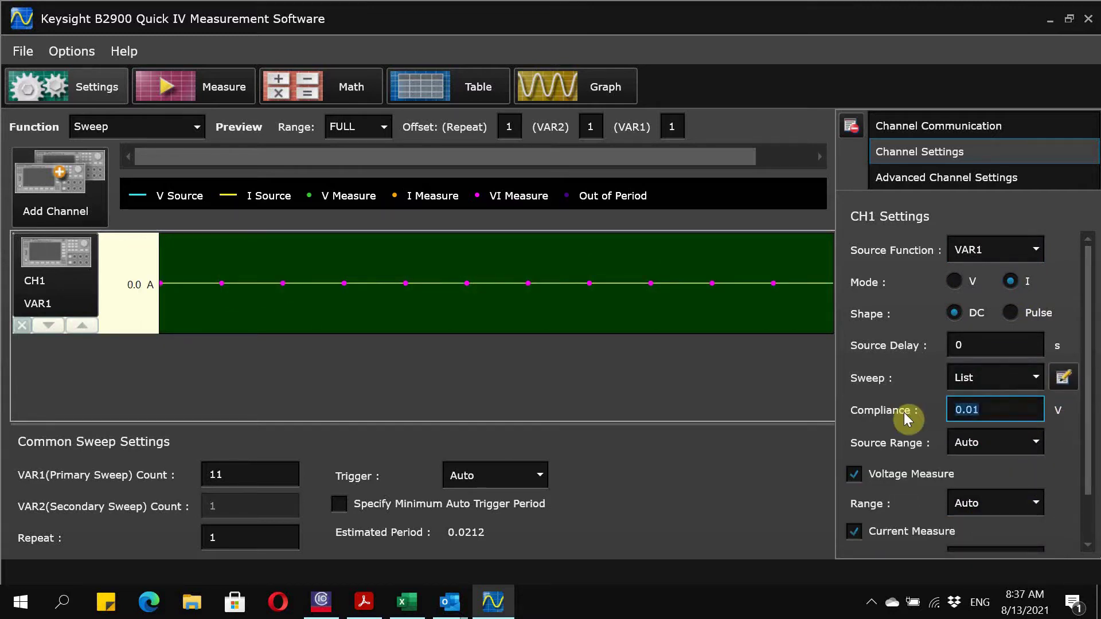
pyautogui.write('20')
pyautogui.scroll(-2, 1090, 402)
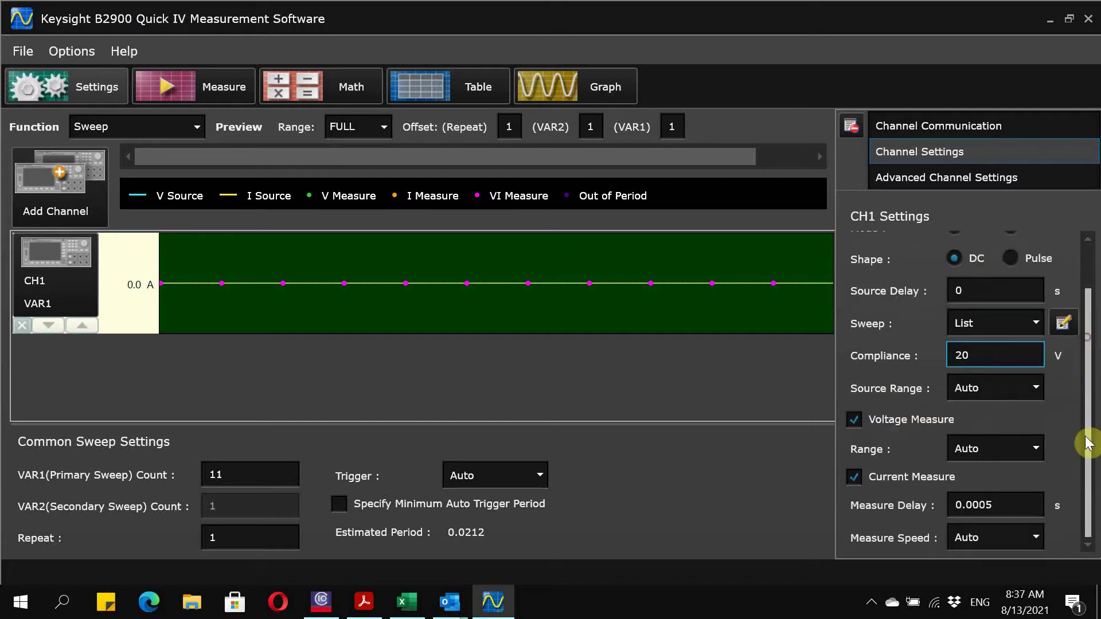
pyautogui.click(1017, 504)
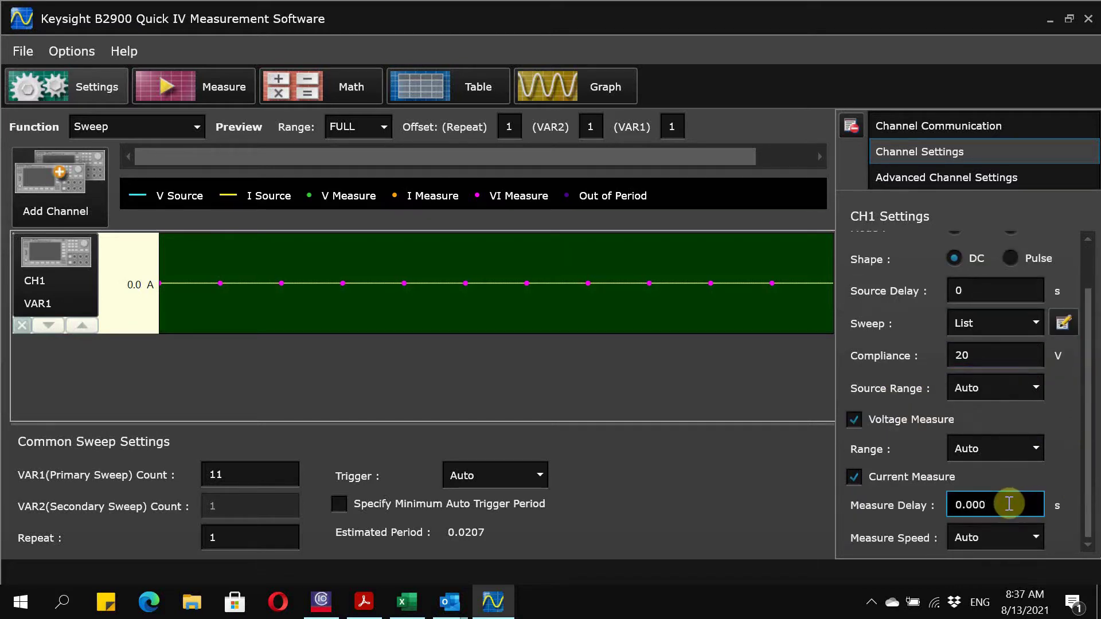
# Step: Open the CH1 list editor and try to commit the Copied Data function with the Replace operation
pyautogui.click(1063, 323)
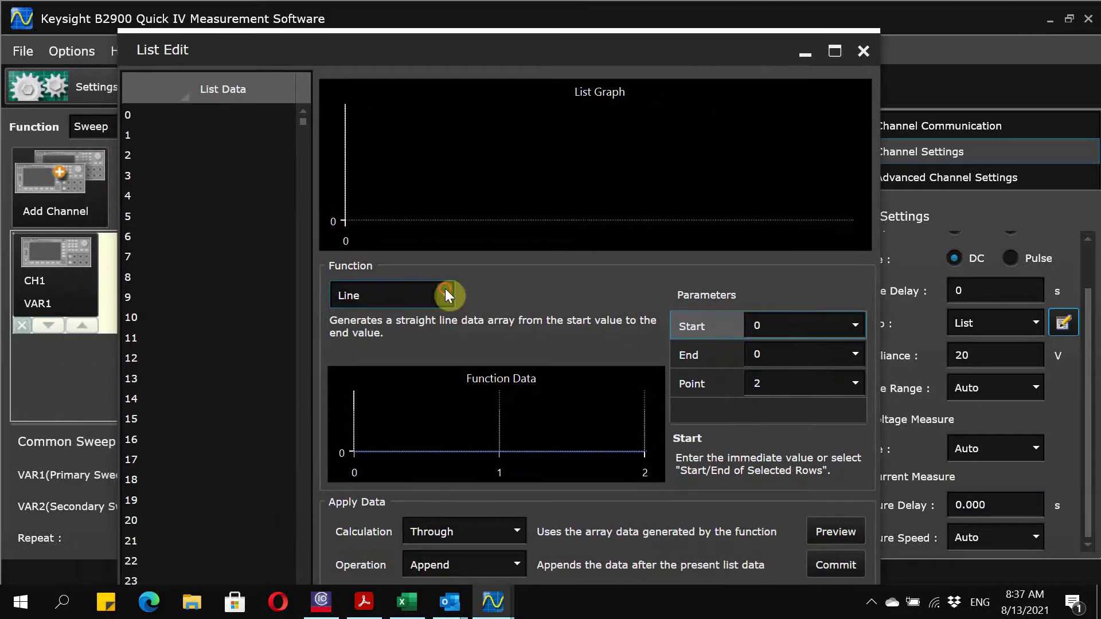
pyautogui.click(444, 293)
pyautogui.click(387, 493)
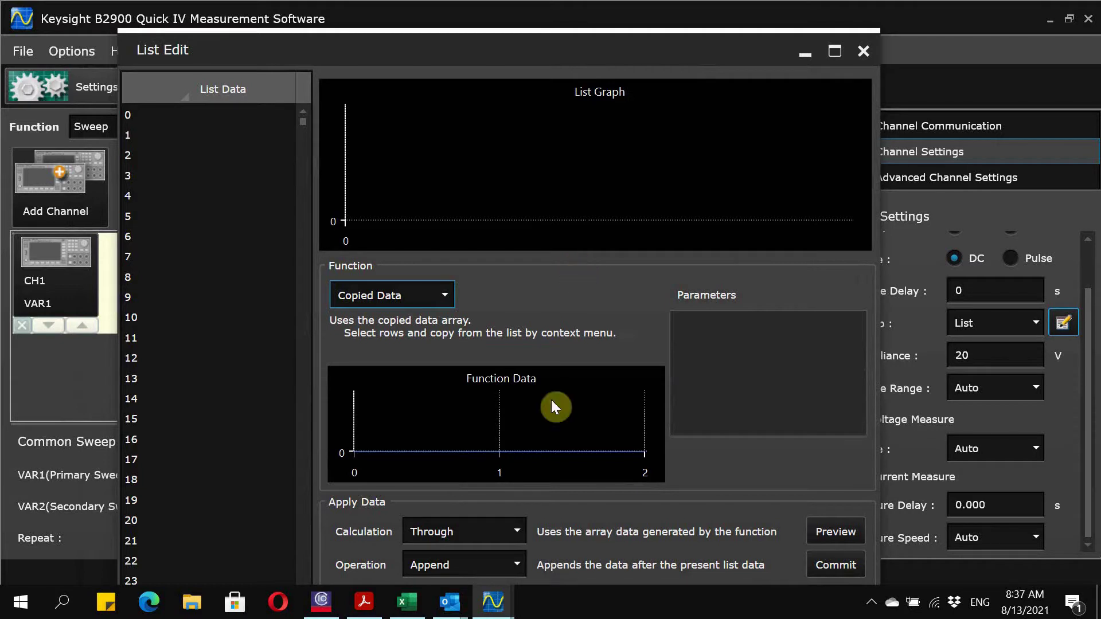
pyautogui.click(524, 562)
pyautogui.click(446, 535)
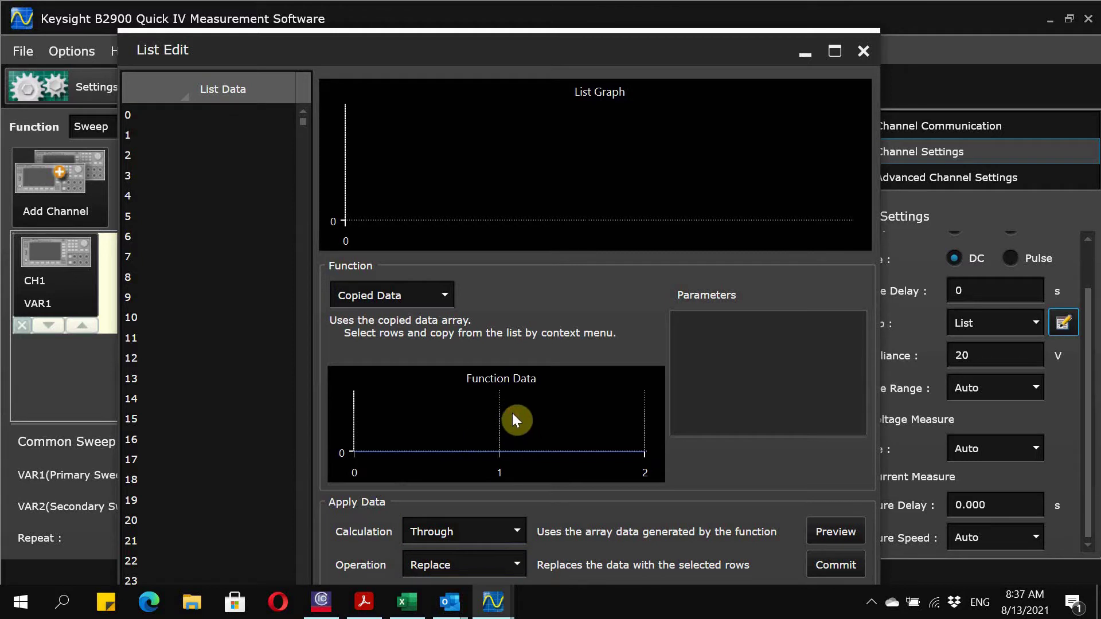
pyautogui.click(836, 564)
pyautogui.click(593, 358)
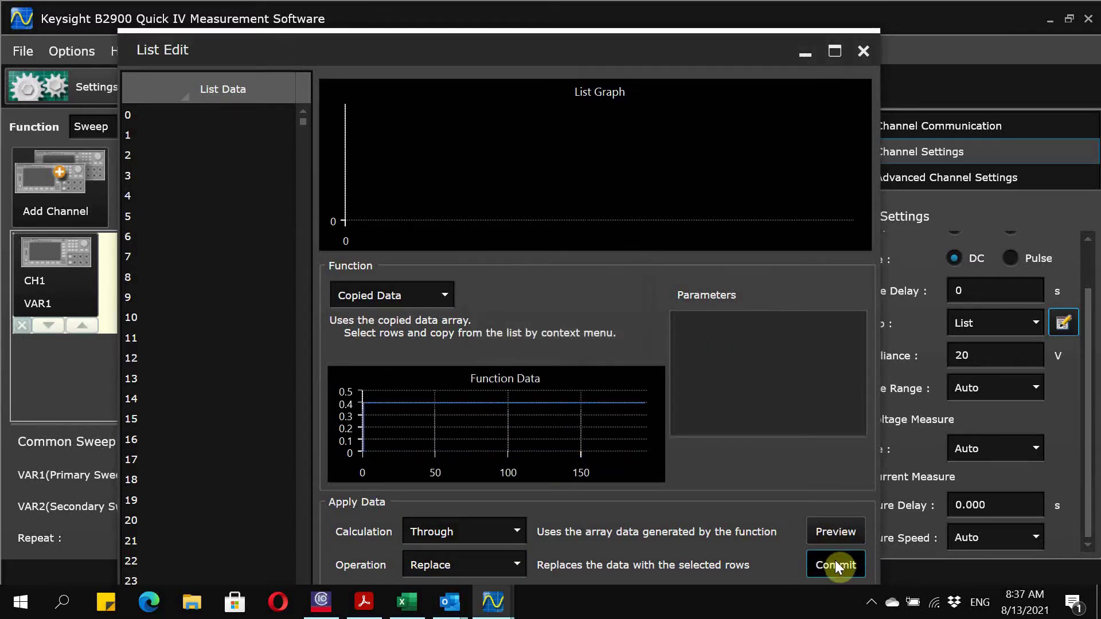
# Step: Switch to Excel and copy cells A1 to A203
pyautogui.click(406, 602)
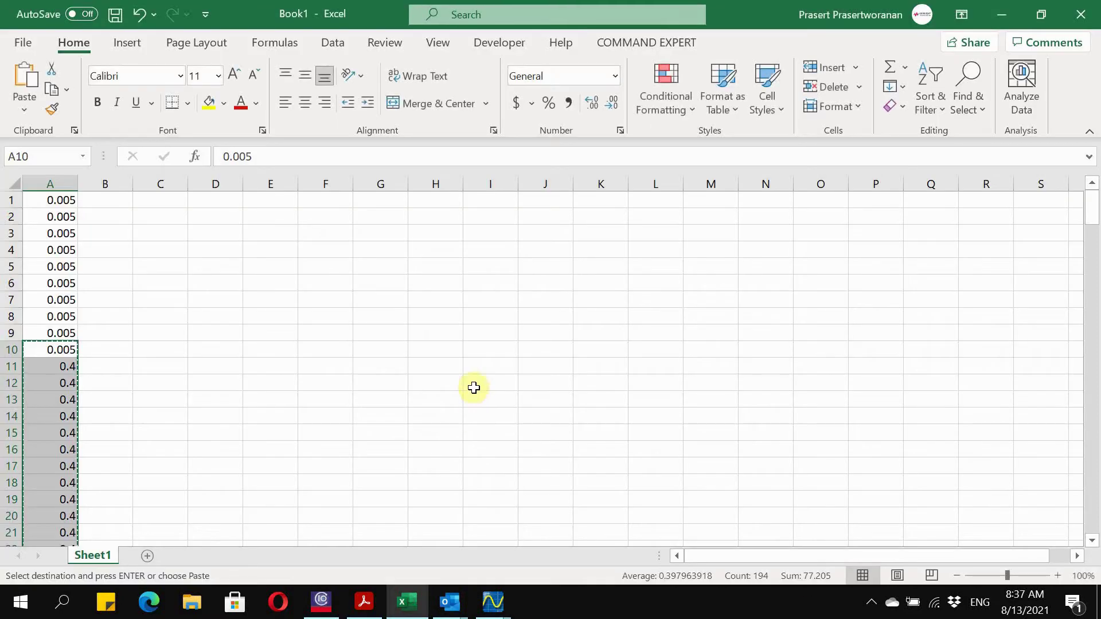
pyautogui.moveTo(64, 199); pyautogui.dragTo(63, 514)
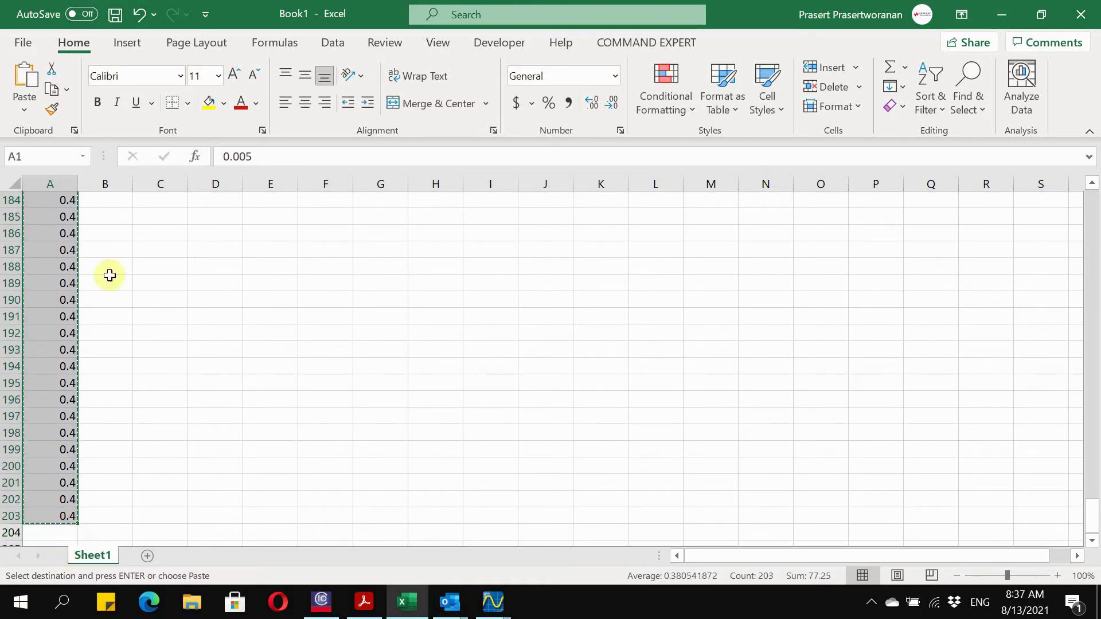
# Step: Copy the selected list values in cells A1 to A203 again and look through the copied range
pyautogui.rightClick(37, 235)
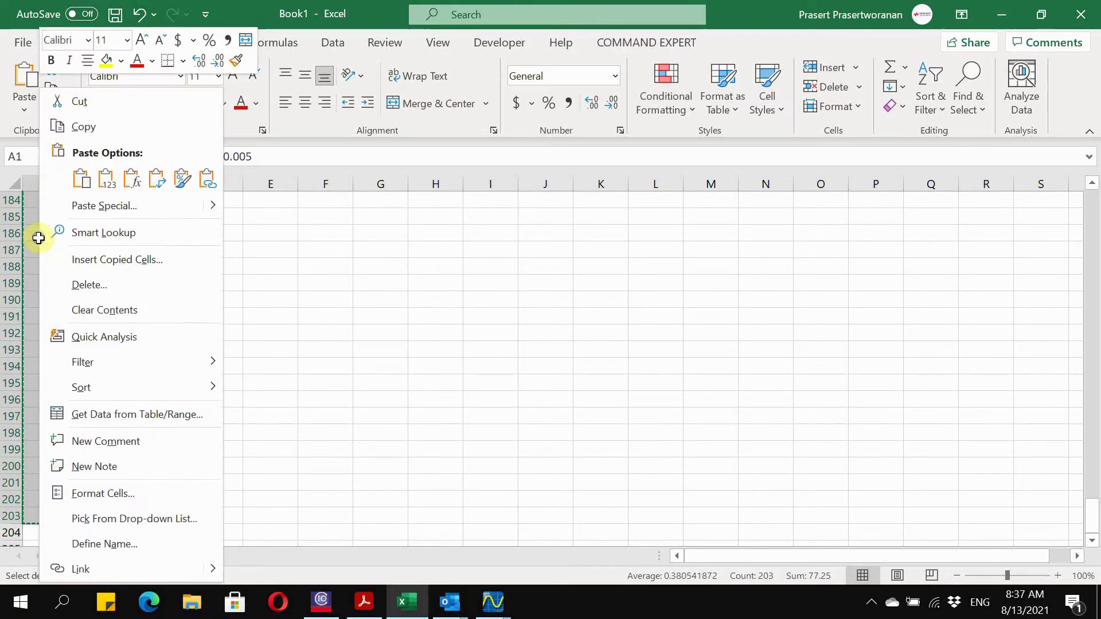
pyautogui.click(108, 126)
pyautogui.scroll(-7, 74, 416)
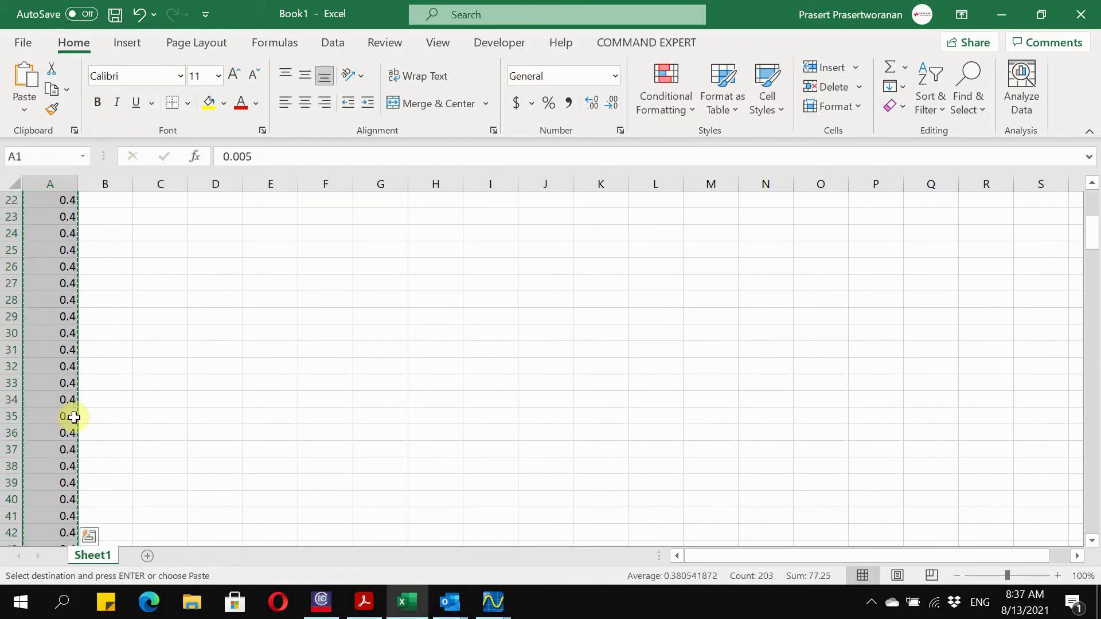
pyautogui.scroll(-5, 74, 417)
# Step: Switch to the List Edit window of Quick IV Measurement Software and try to preview and commit the Copied Data function
pyautogui.moveTo(493, 601)
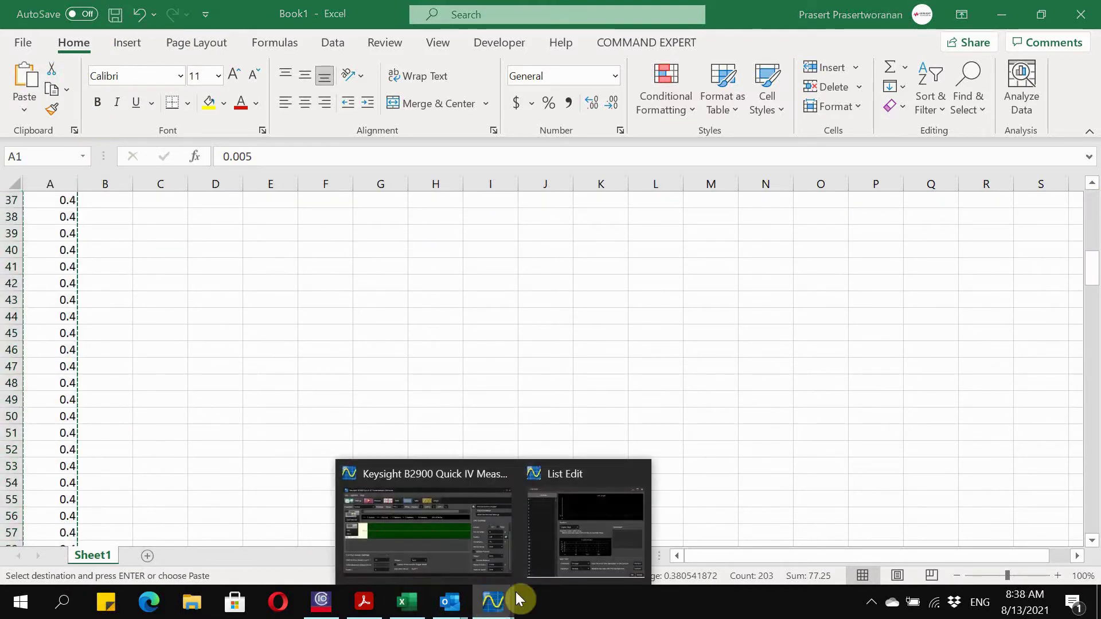
pyautogui.click(608, 536)
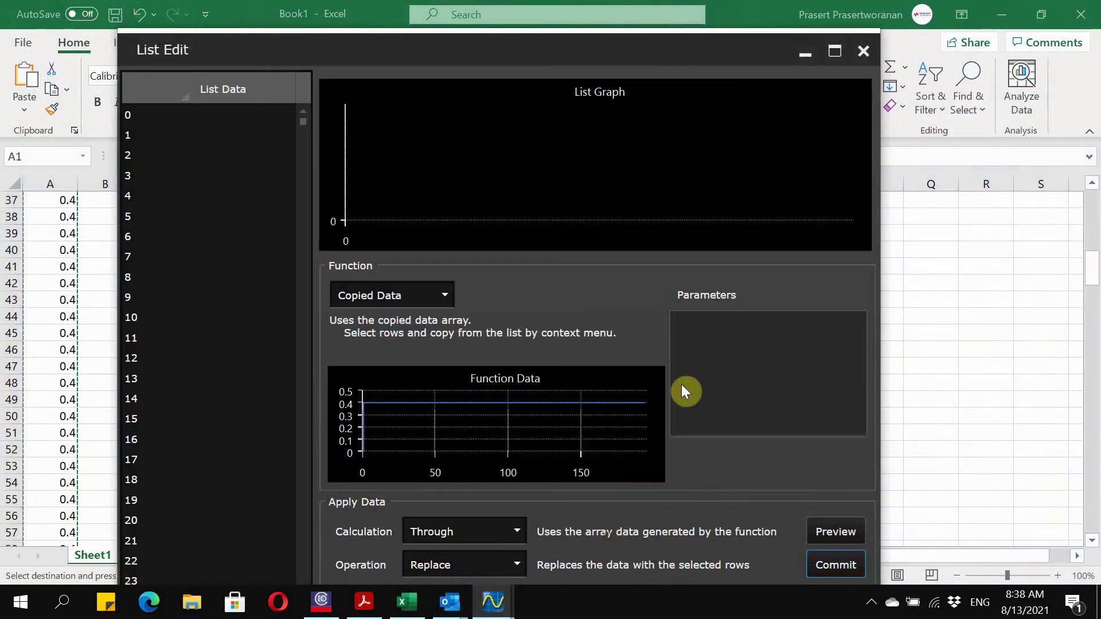
pyautogui.click(827, 563)
pyautogui.click(611, 353)
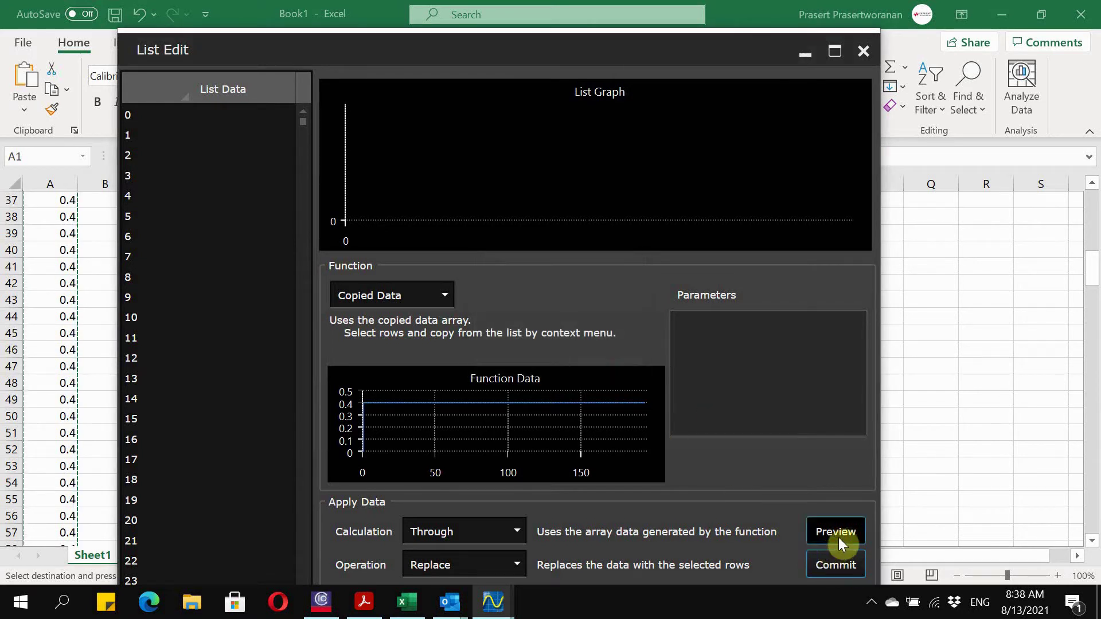
pyautogui.click(834, 533)
pyautogui.click(616, 355)
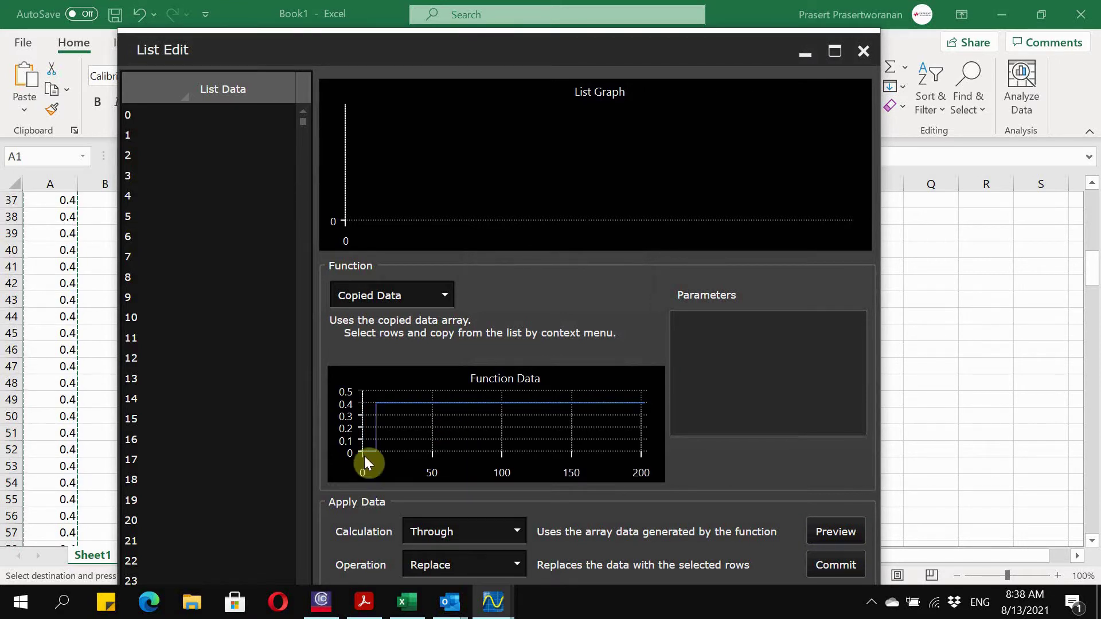
pyautogui.click(844, 565)
pyautogui.click(597, 355)
# Step: Select row 0 of the list data, commit the copied data with the Replace operation, and accept the edited list
pyautogui.scroll(-1, 231, 115)
pyautogui.moveTo(299, 121); pyautogui.dragTo(284, 108)
pyautogui.click(246, 111)
pyautogui.click(832, 563)
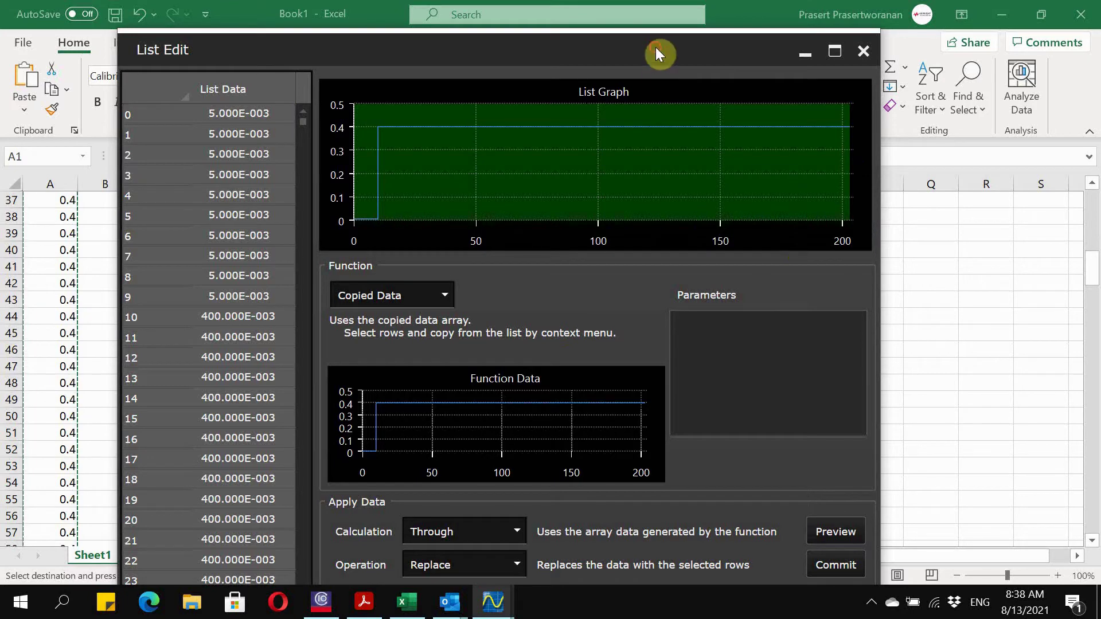
pyautogui.moveTo(655, 48); pyautogui.dragTo(670, 31)
pyautogui.click(822, 580)
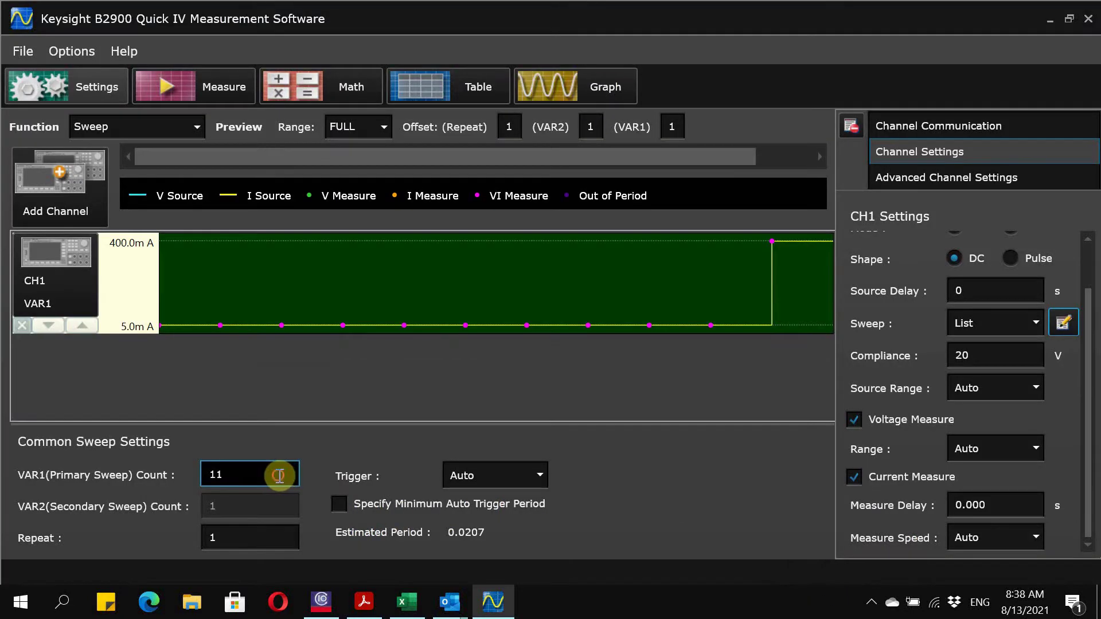
# Step: Set the VAR1 primary sweep count to 203 and the trigger to Timer with a period of 0.001 s
pyautogui.moveTo(275, 473); pyautogui.dragTo(127, 479)
pyautogui.write('203')
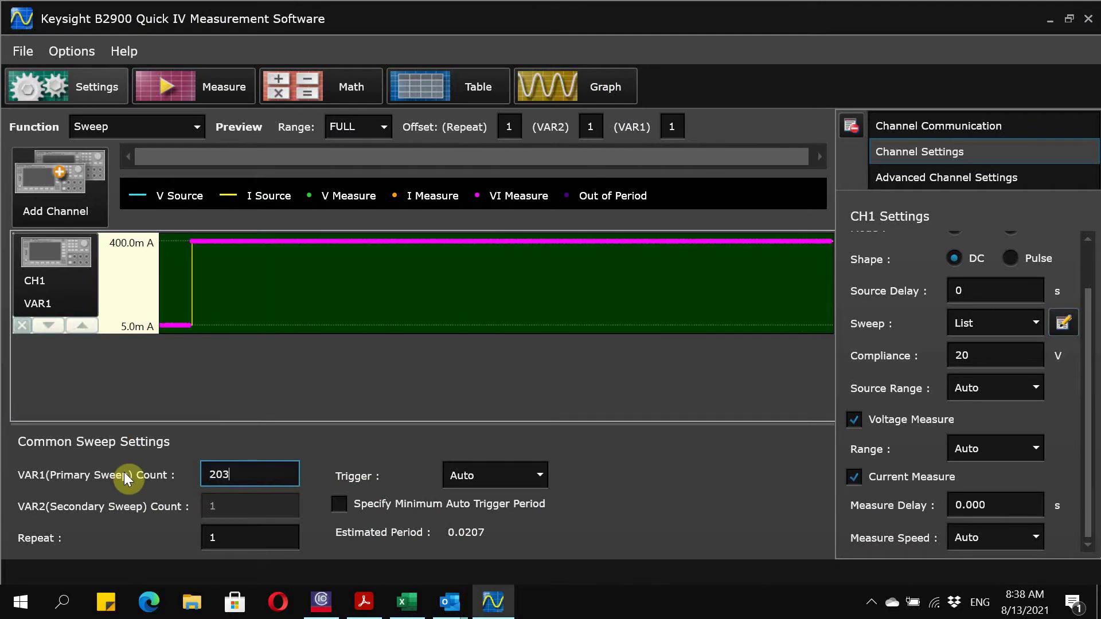
pyautogui.click(528, 476)
pyautogui.click(504, 531)
pyautogui.click(499, 509)
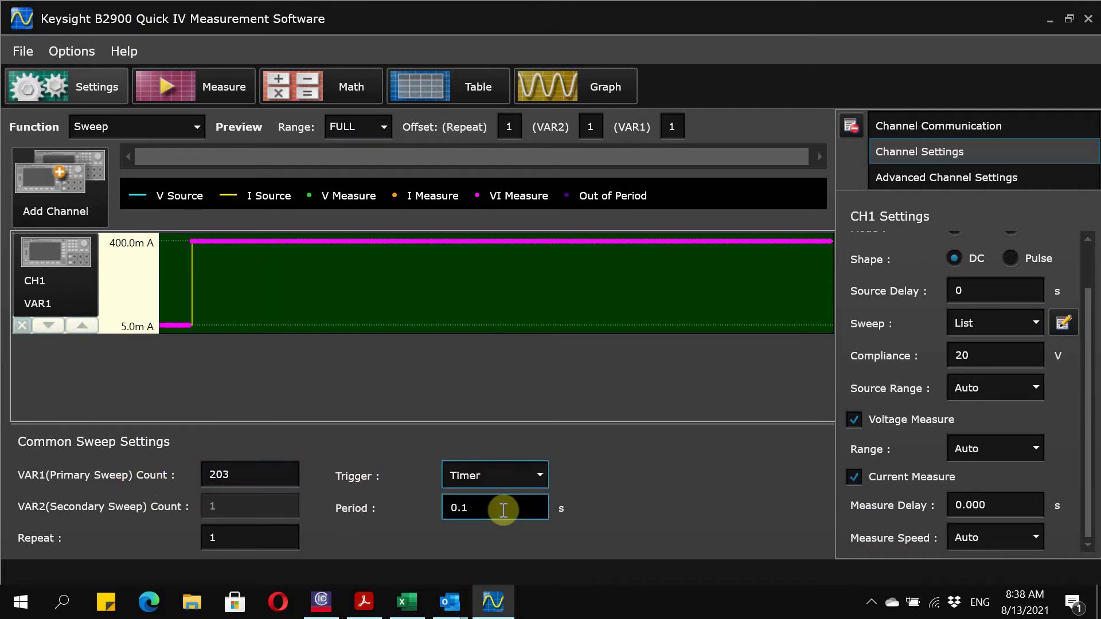
pyautogui.press('BackSpace')
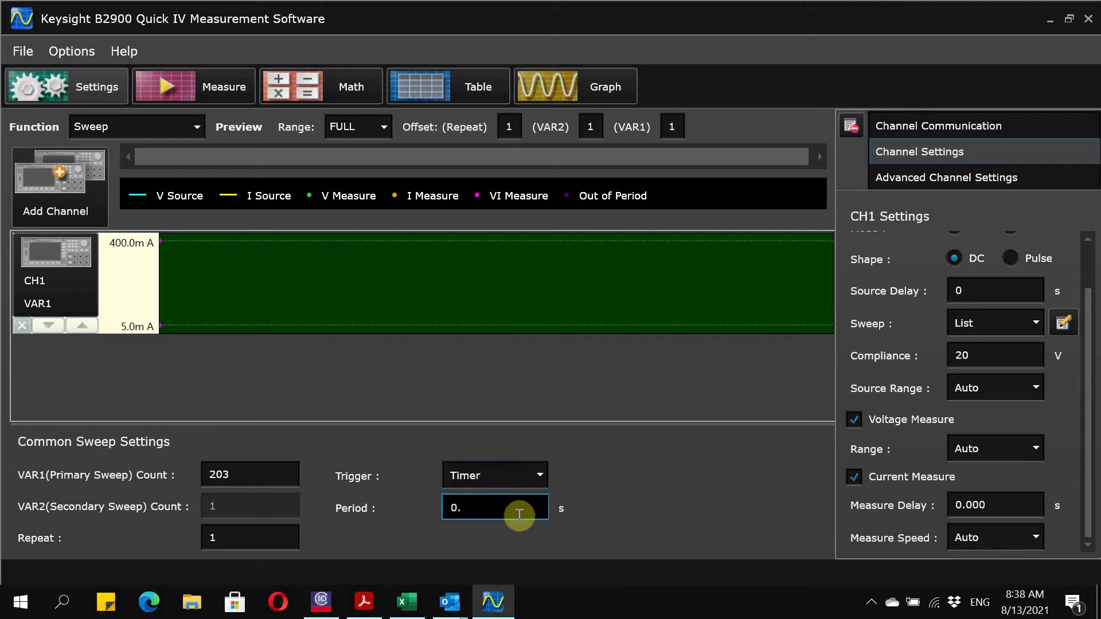
pyautogui.write('001')
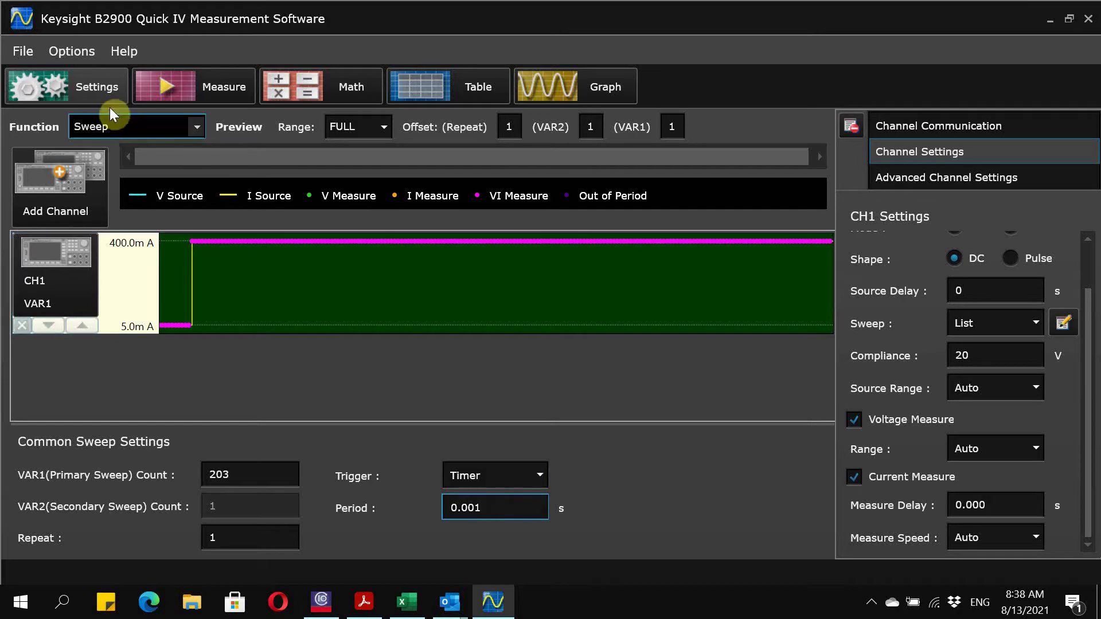
# Step: Run the CH1 list sweep measurement and return to the channel settings
pyautogui.click(162, 81)
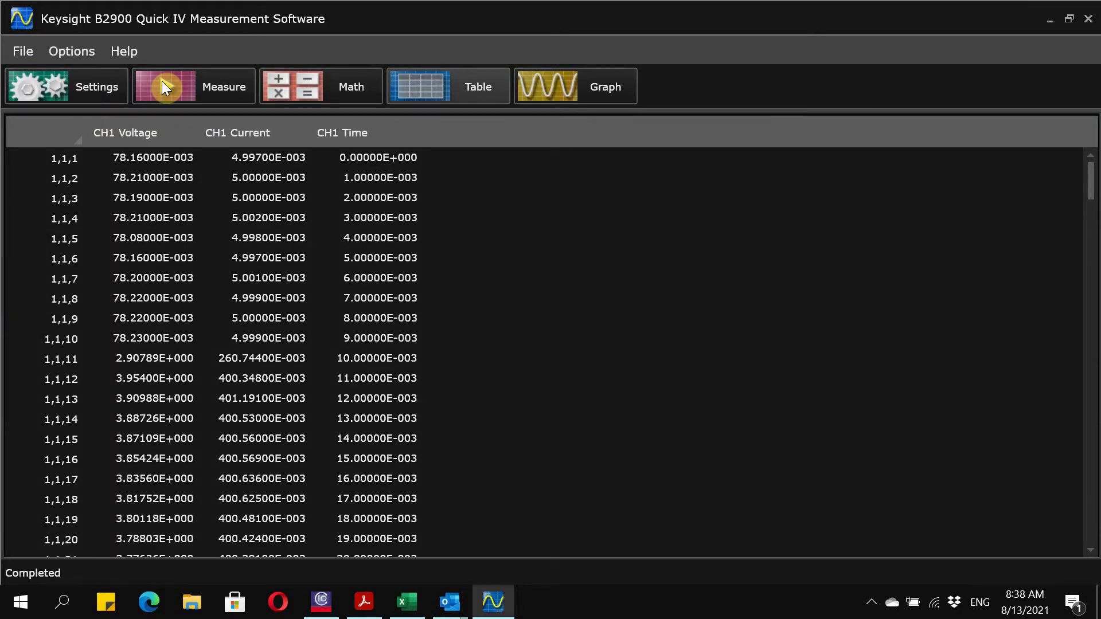
pyautogui.click(81, 84)
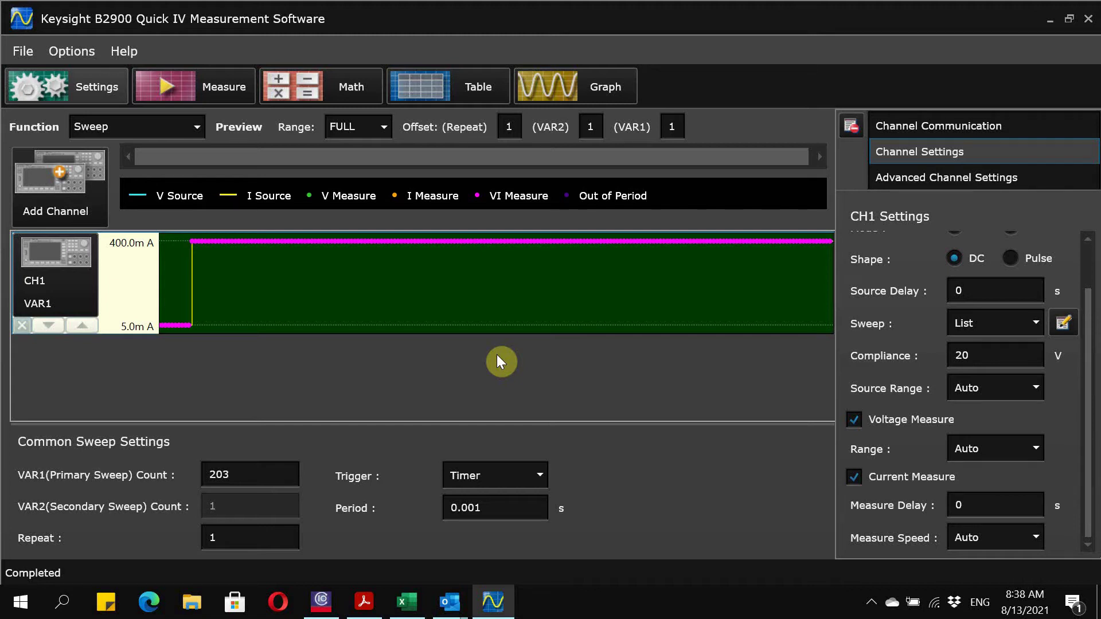
# Step: Minimize the Excel window and rerun the list sweep measurement in Quick IV Measurement Software
pyautogui.click(1046, 19)
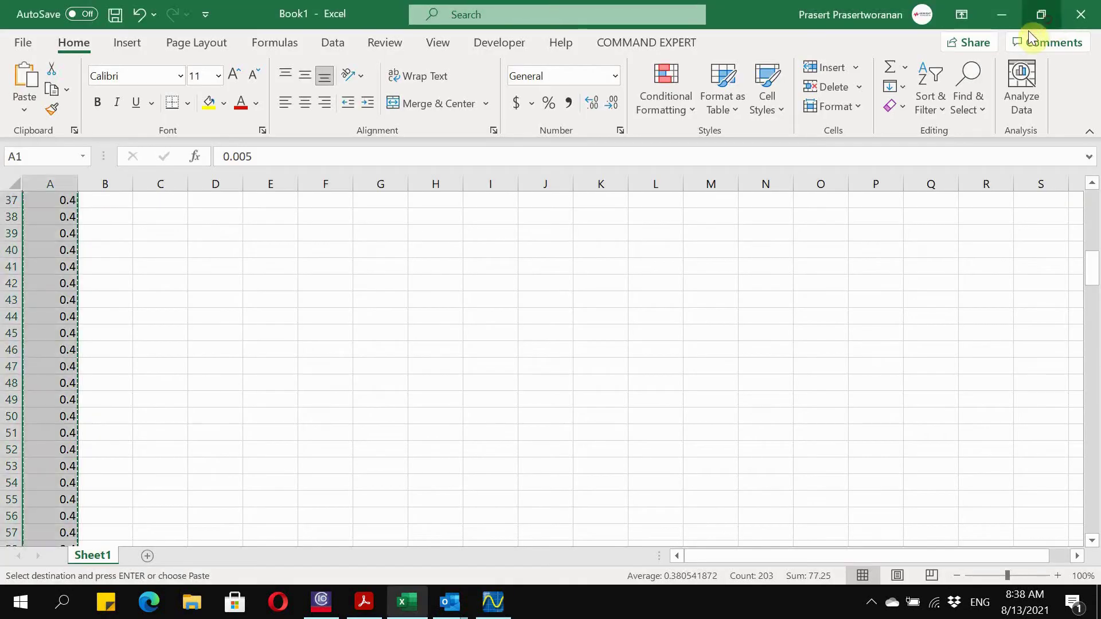
pyautogui.click(1010, 12)
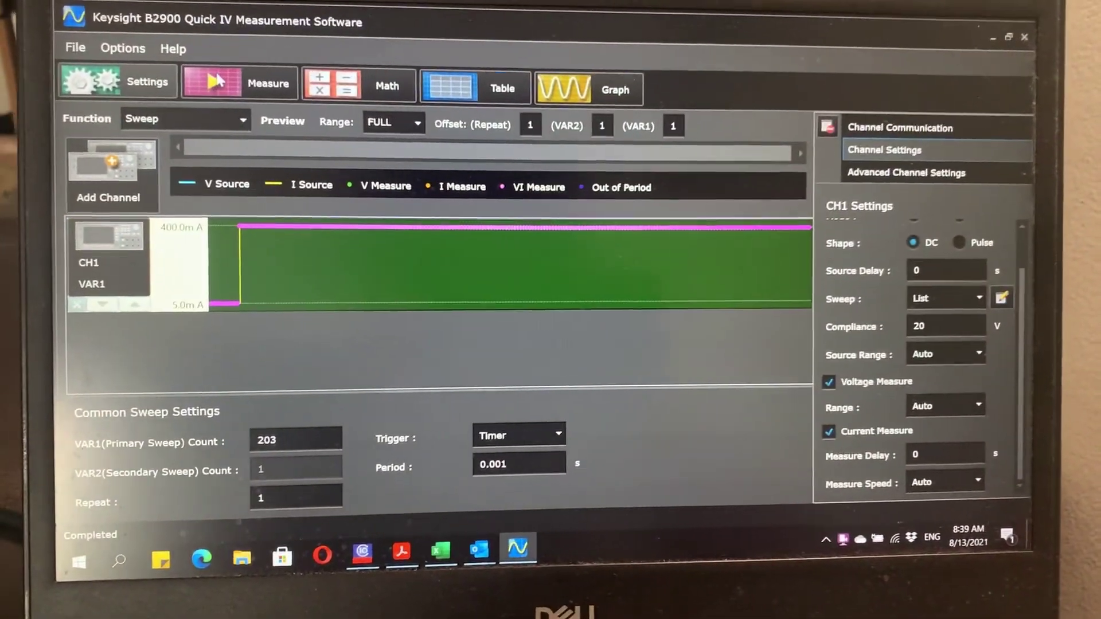
pyautogui.click(237, 84)
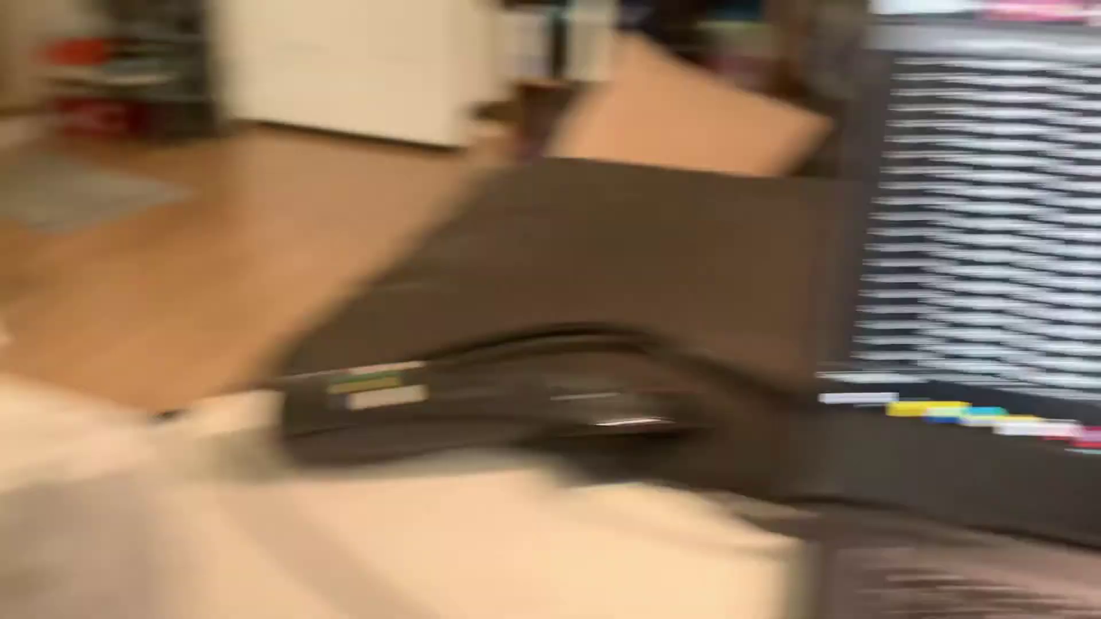